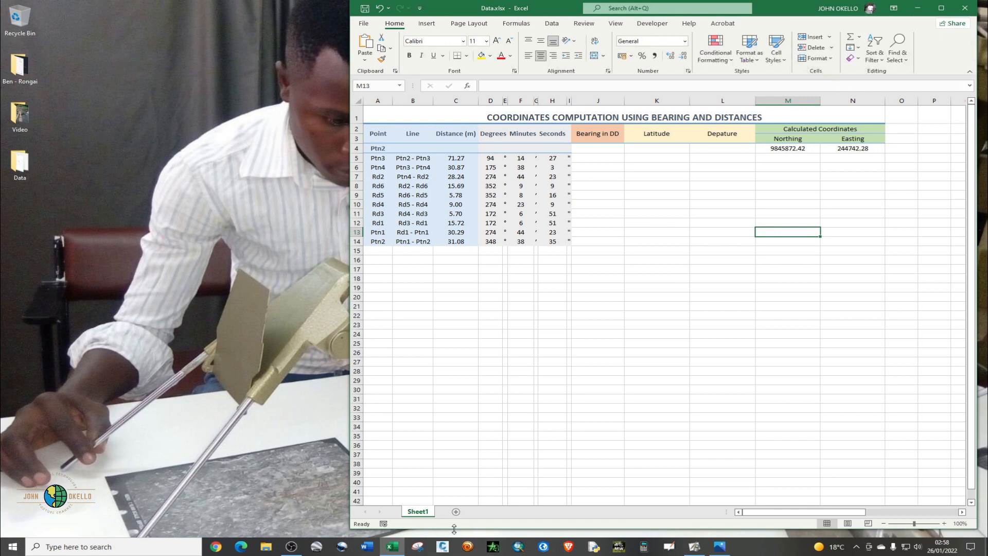
Extend the spreadsheet window down to the taskbar and show the Plan.jpg survey plan, enlarged, in a narrowed window beside it.
drag(460, 529, 461, 536)
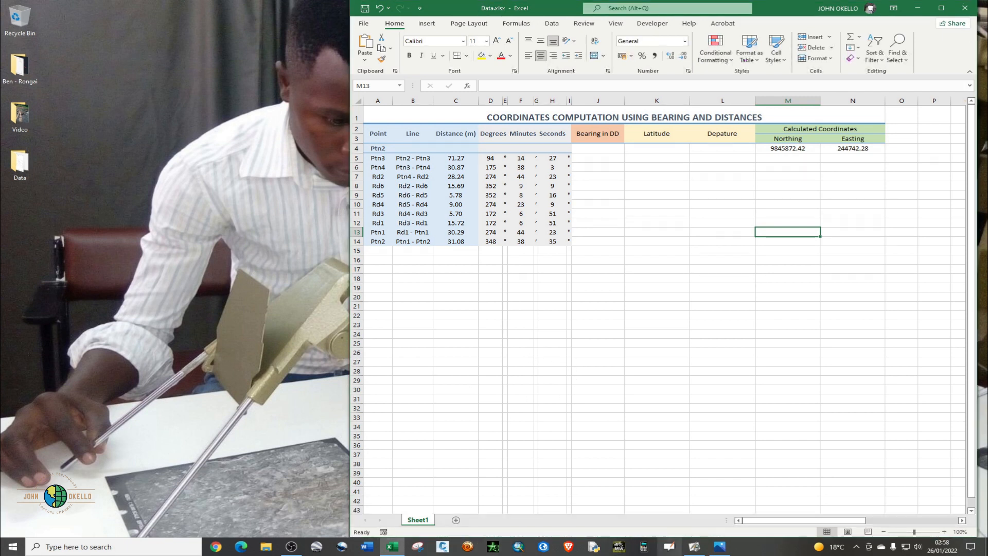
click(719, 546)
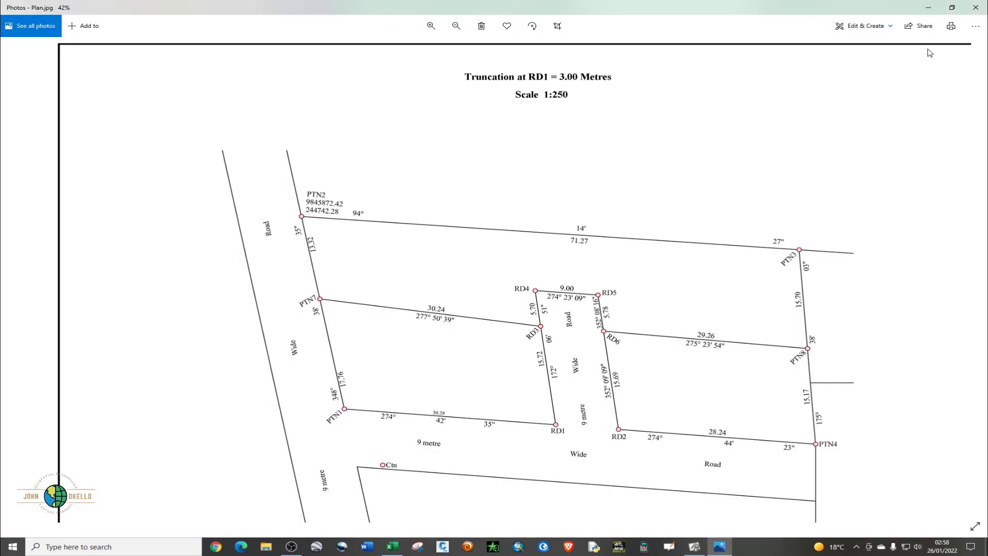
click(951, 7)
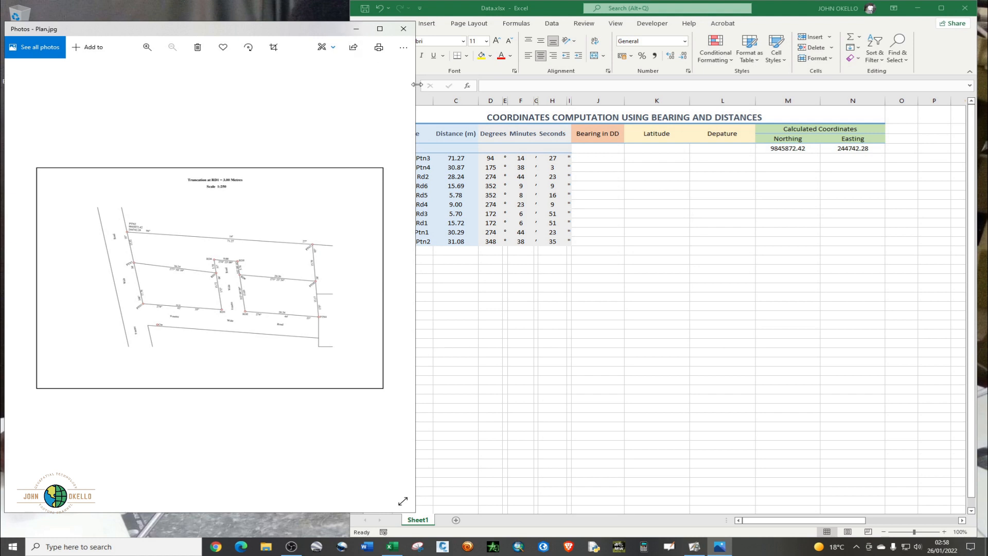
drag(417, 84, 341, 85)
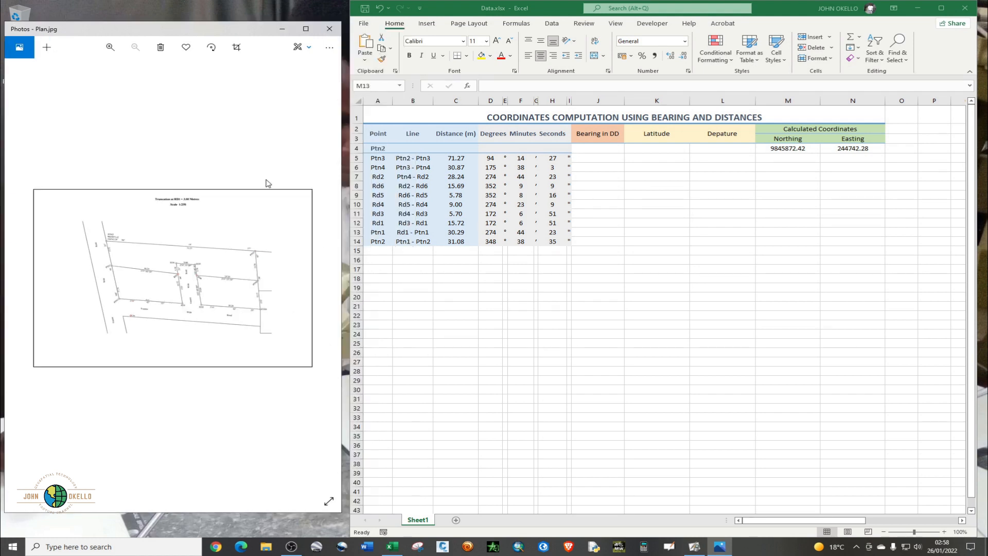
scroll(72, 232, up, 4)
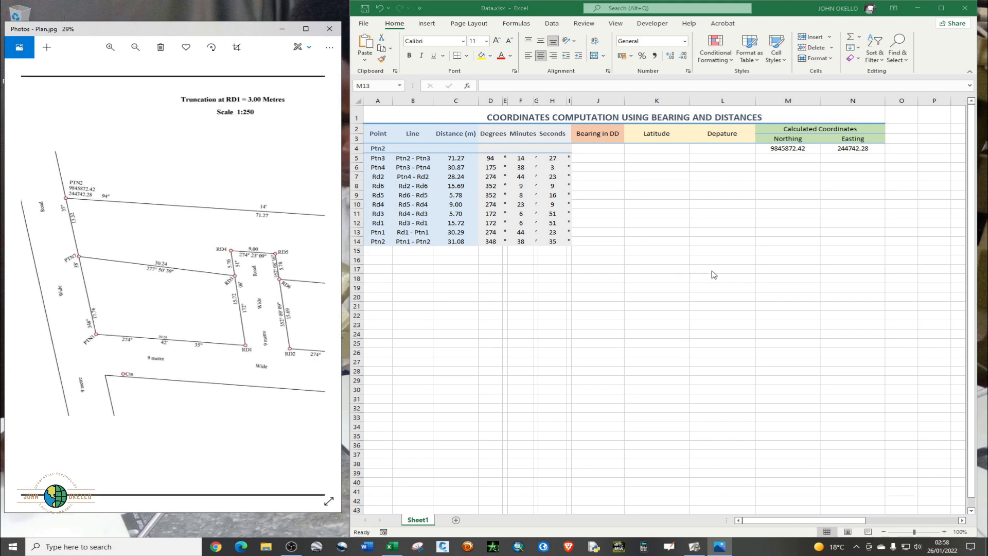
Compare the starting point PTN2's coordinates on the plan with the Northing and Easting entered in row 4.
click(788, 232)
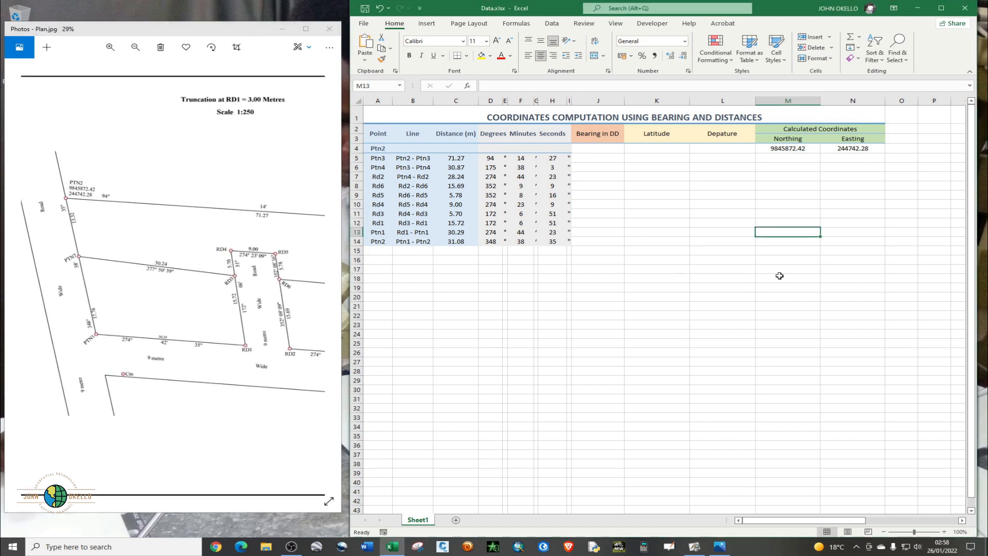
click(377, 148)
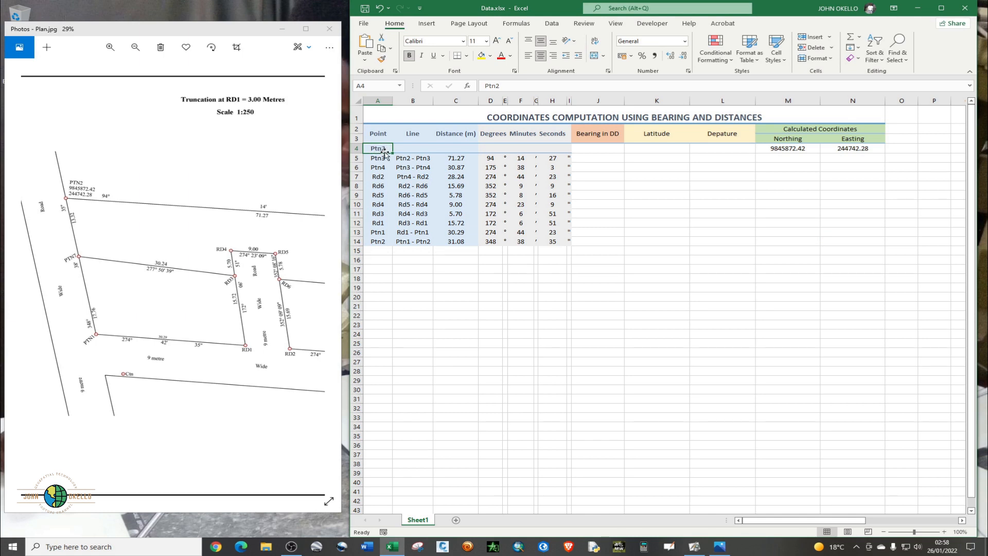
scroll(49, 176, up, 2)
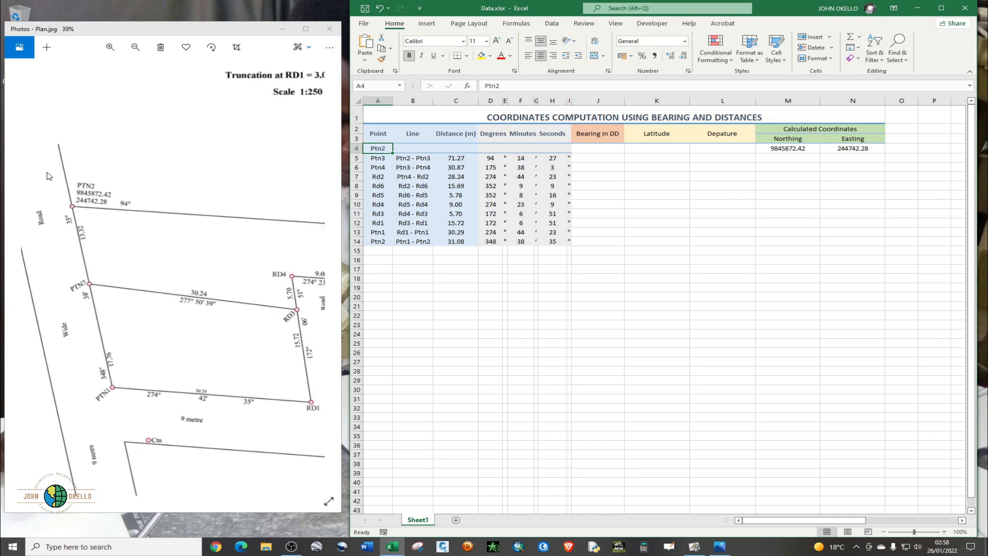
scroll(49, 176, up, 5)
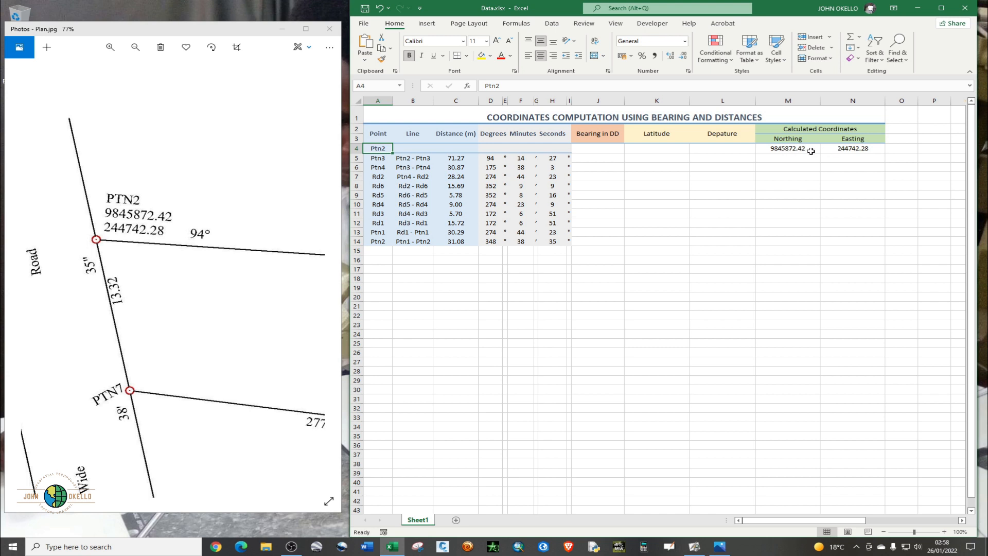
click(795, 150)
click(833, 148)
drag(788, 149, 828, 149)
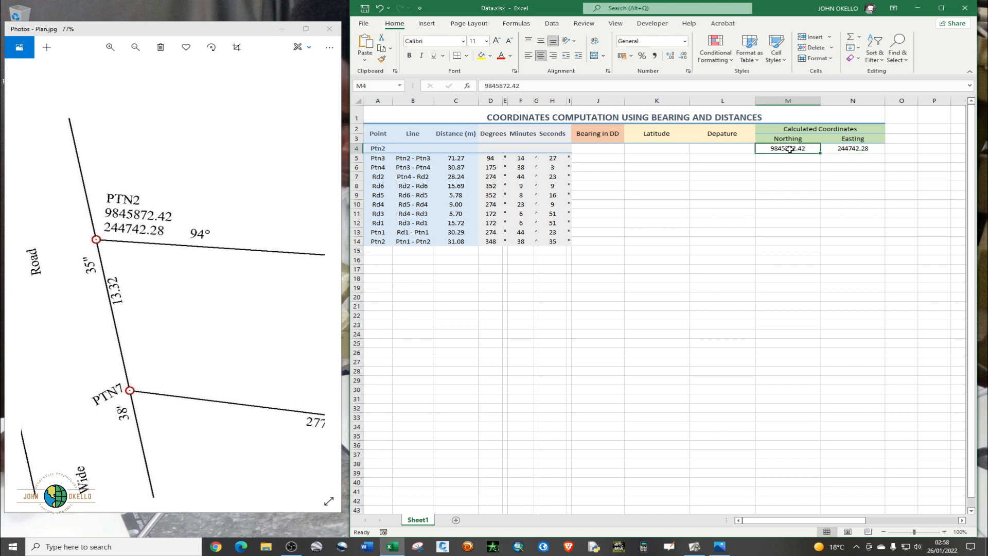
click(833, 167)
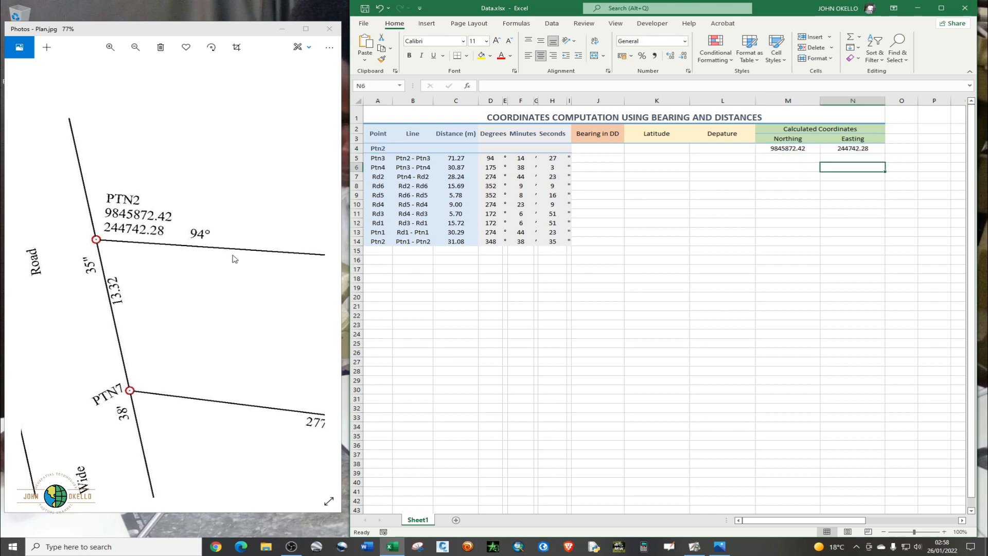
Examine the traverse lines on the plan from PTN2 around to RD2 and the road points, with their bearings and distances.
scroll(131, 242, down, 2)
scroll(131, 242, down, 1)
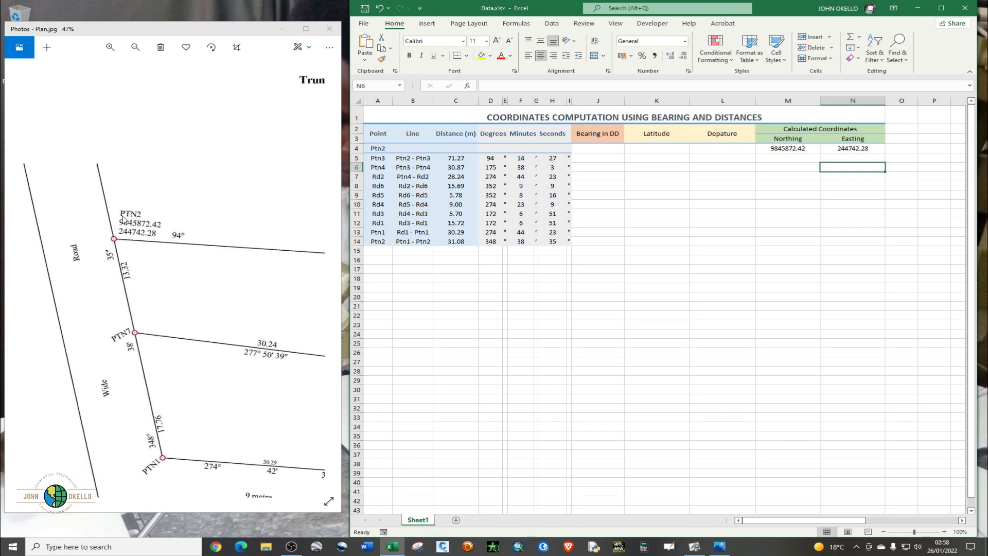
scroll(41, 249, down, 1)
scroll(41, 249, down, 3)
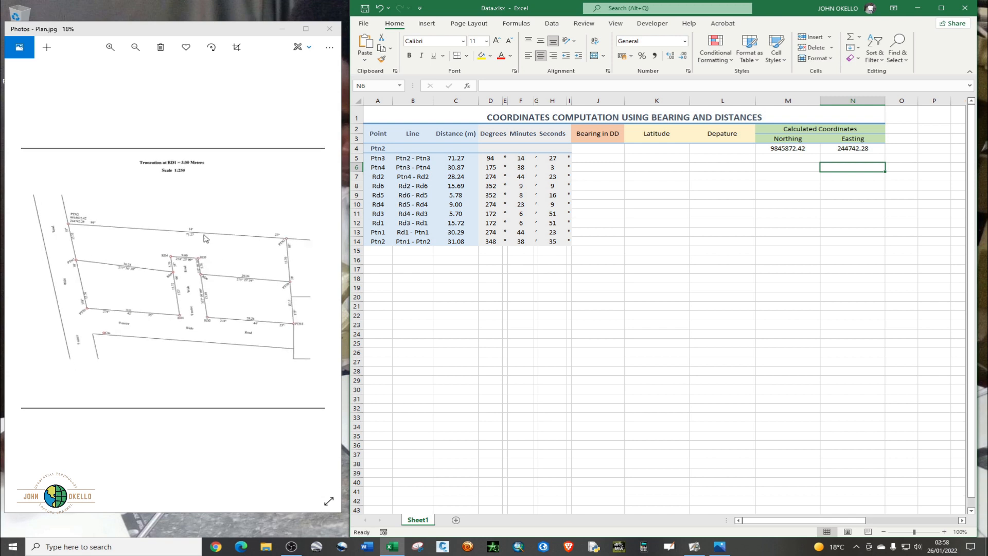
drag(195, 253, 173, 264)
scroll(234, 232, up, 4)
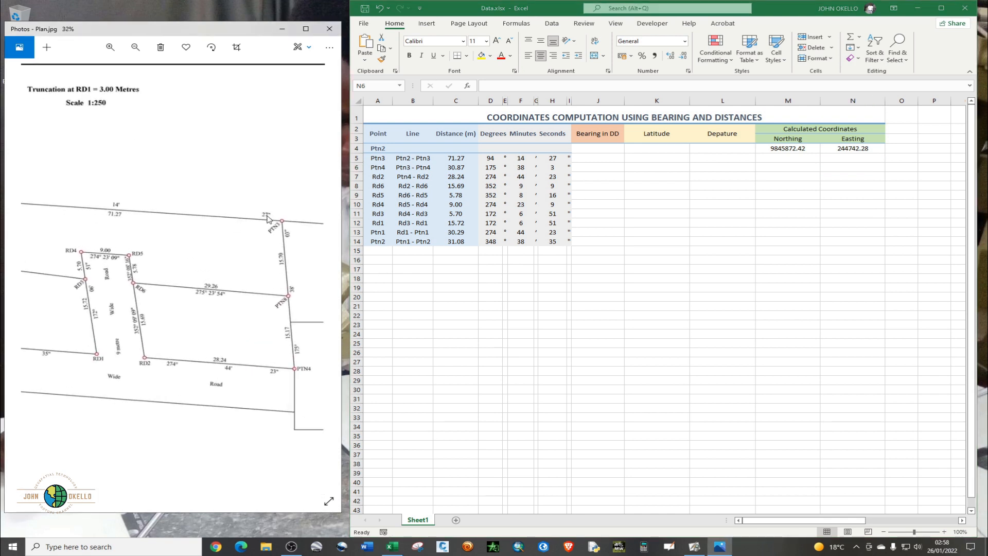
scroll(233, 242, down, 2)
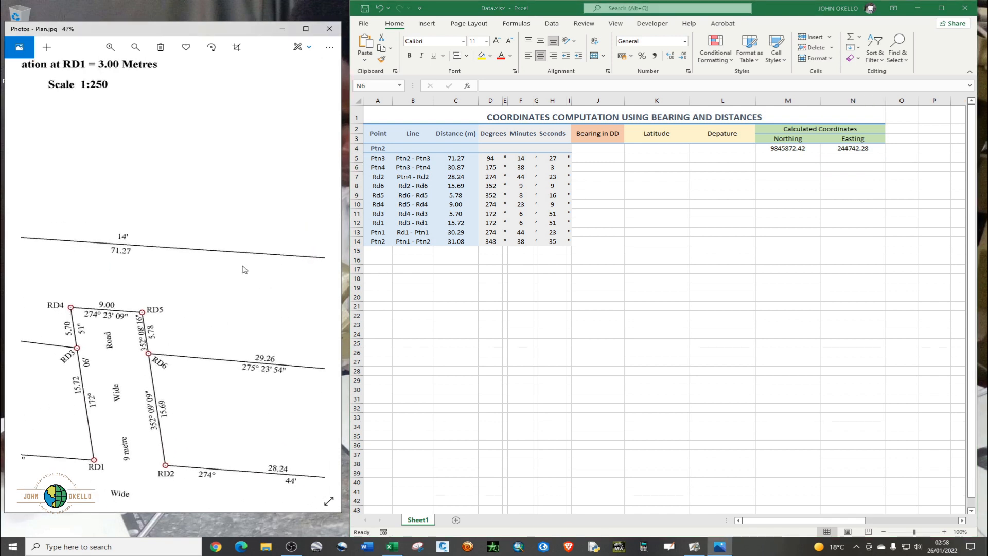
scroll(235, 268, down, 1)
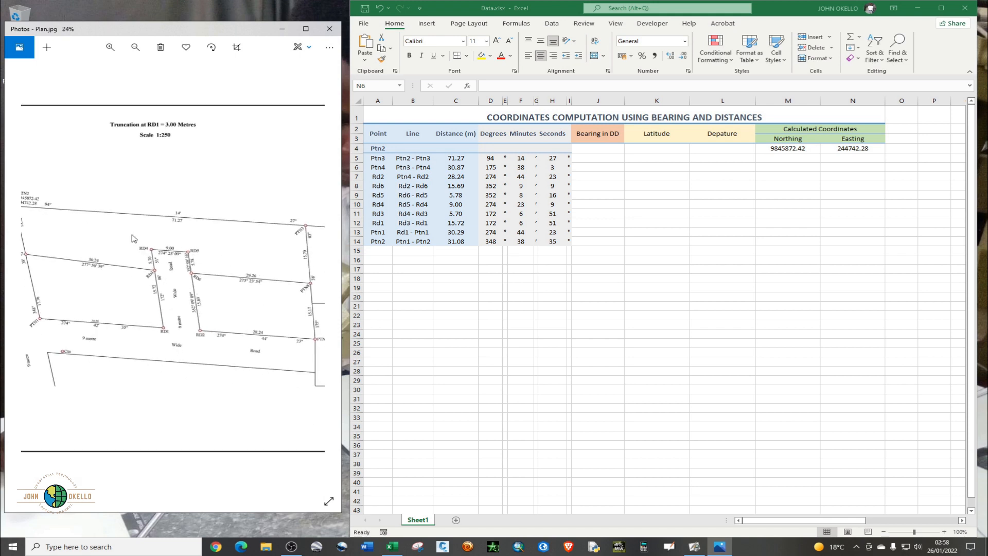
drag(49, 219, 63, 229)
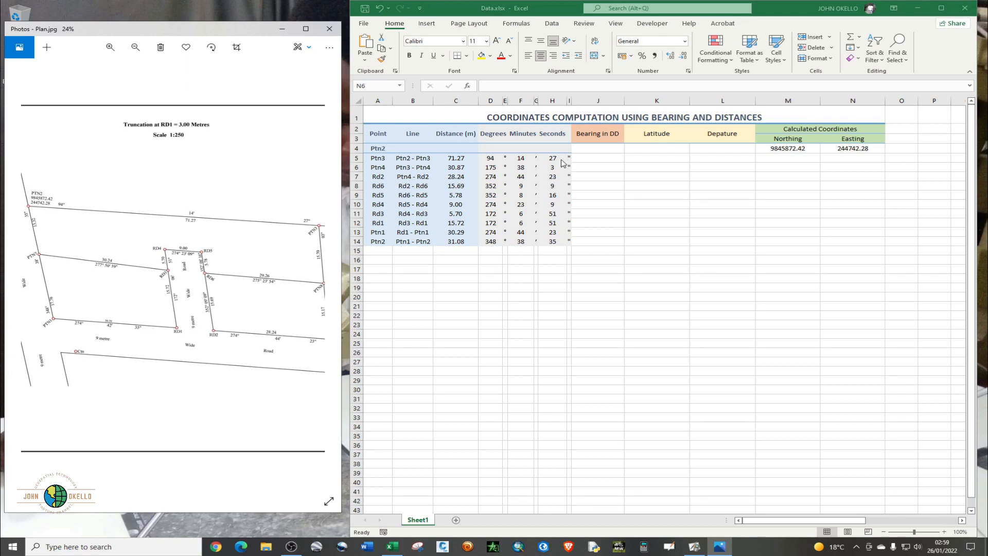
Apply the Normal cell style to the bearing cells D5:I14 in the maximized spreadsheet.
click(492, 158)
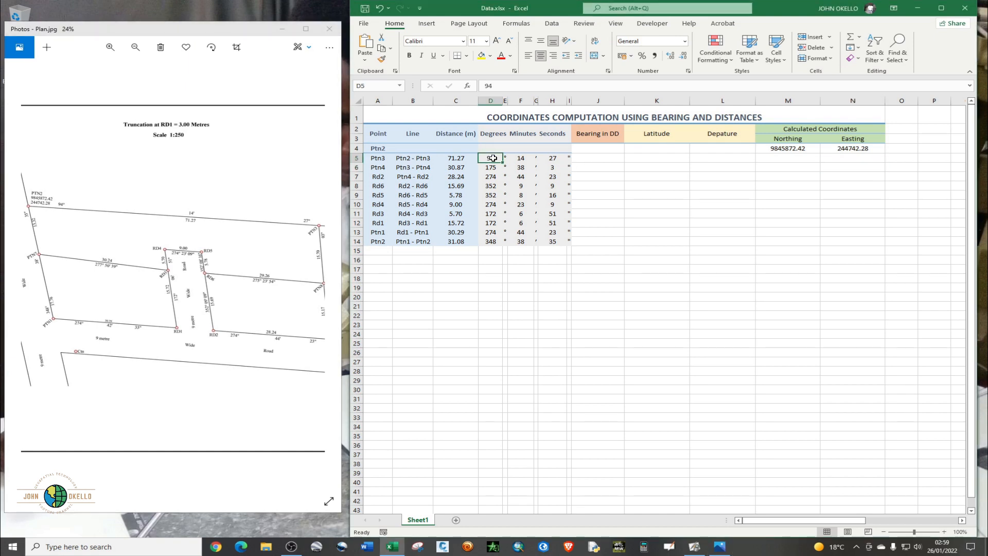
drag(489, 158, 569, 241)
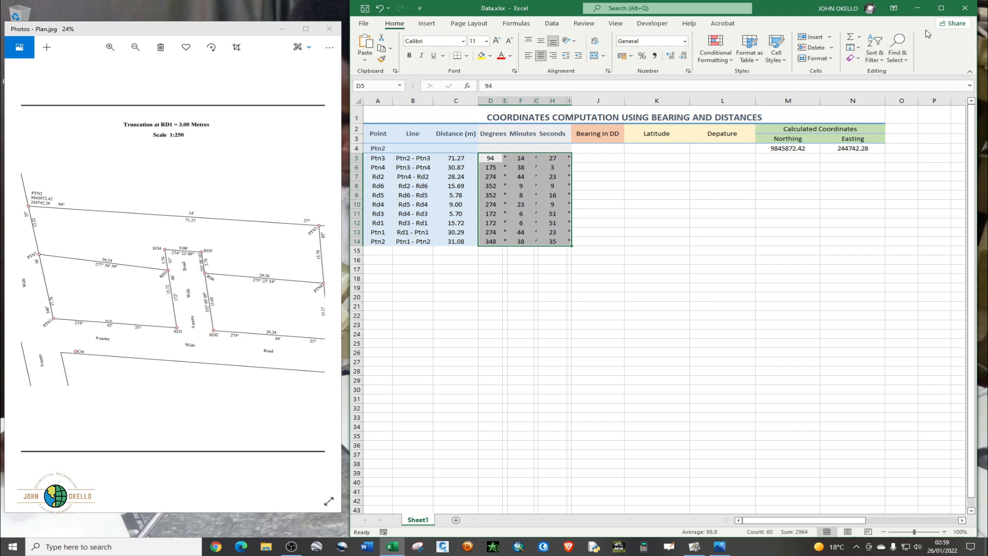
click(941, 8)
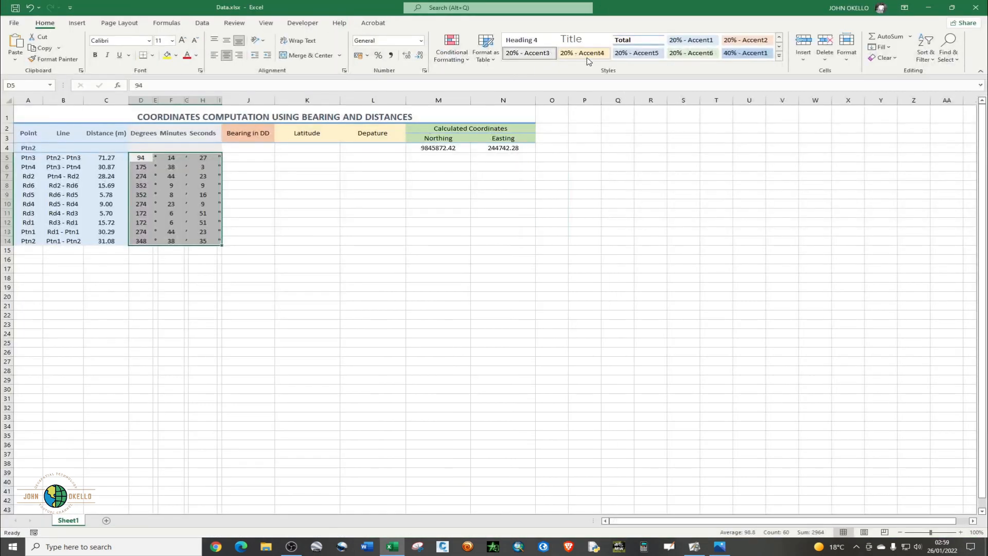
click(779, 56)
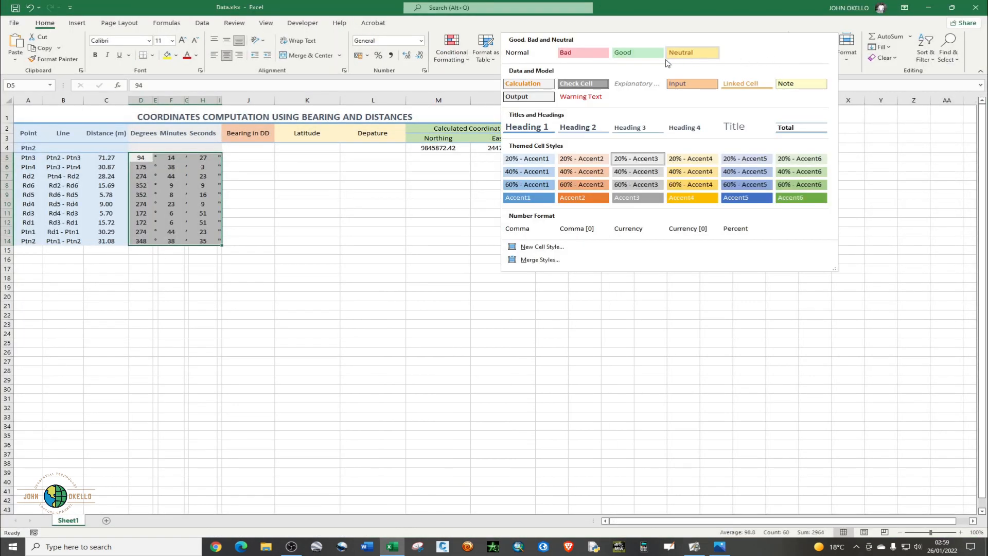
click(538, 54)
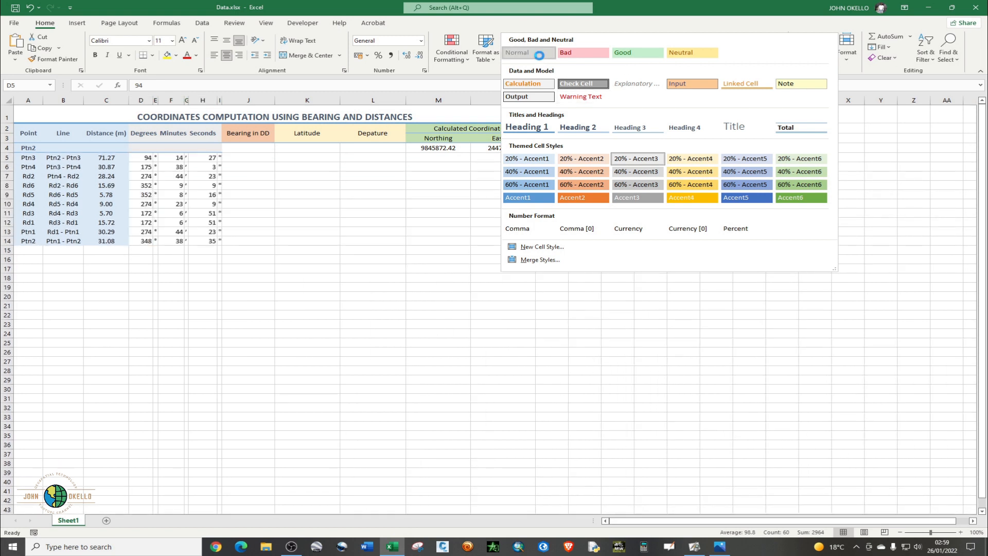
click(278, 217)
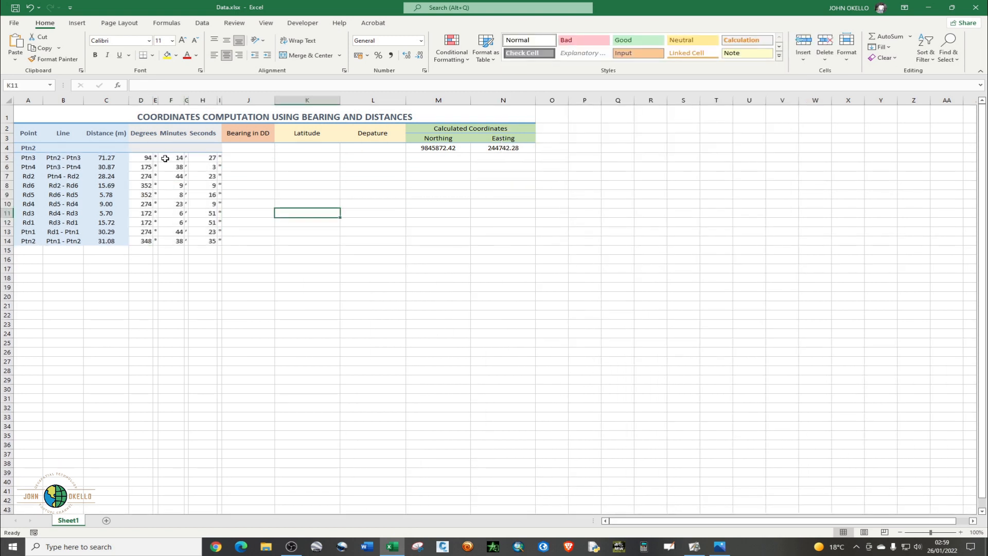
Check the separate degree, minute and second cells, undo the Normal style on D5:I14, and restore the spreadsheet beside the plan.
click(147, 159)
click(146, 175)
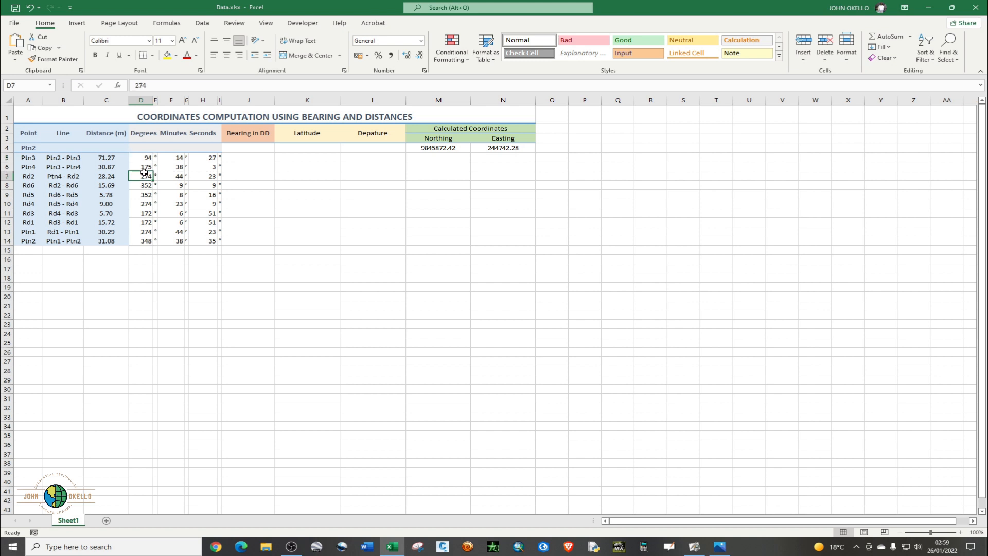
click(140, 211)
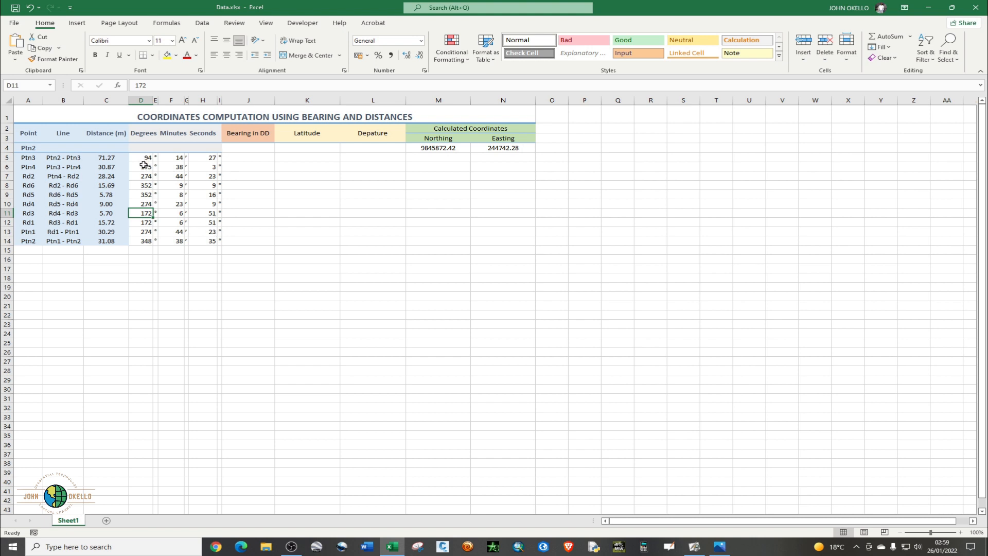
drag(143, 157, 227, 242)
click(234, 184)
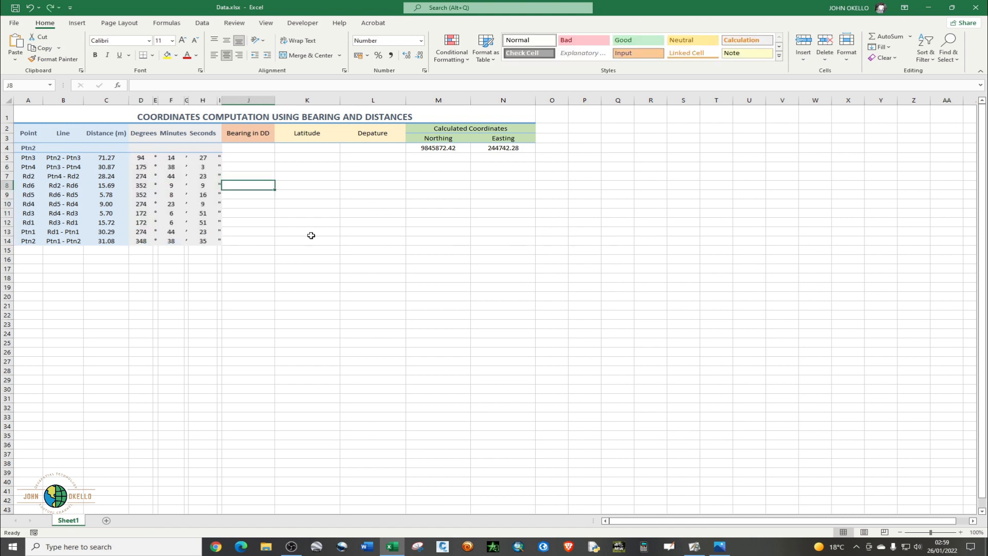
click(951, 7)
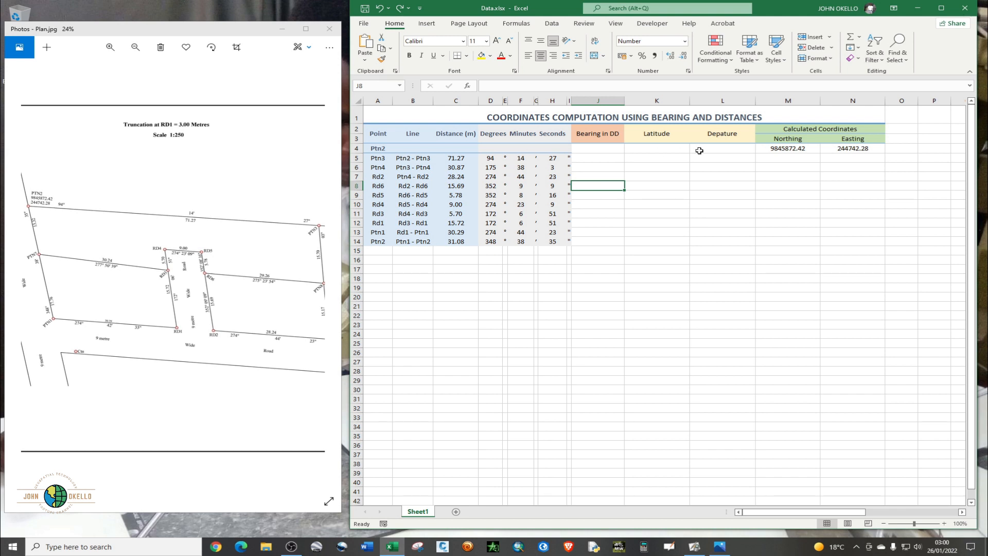
Extend the Latitude header to "Latitude (L X Sin(bering)" and widen column K so it fits on one line.
click(668, 139)
double_click(672, 137)
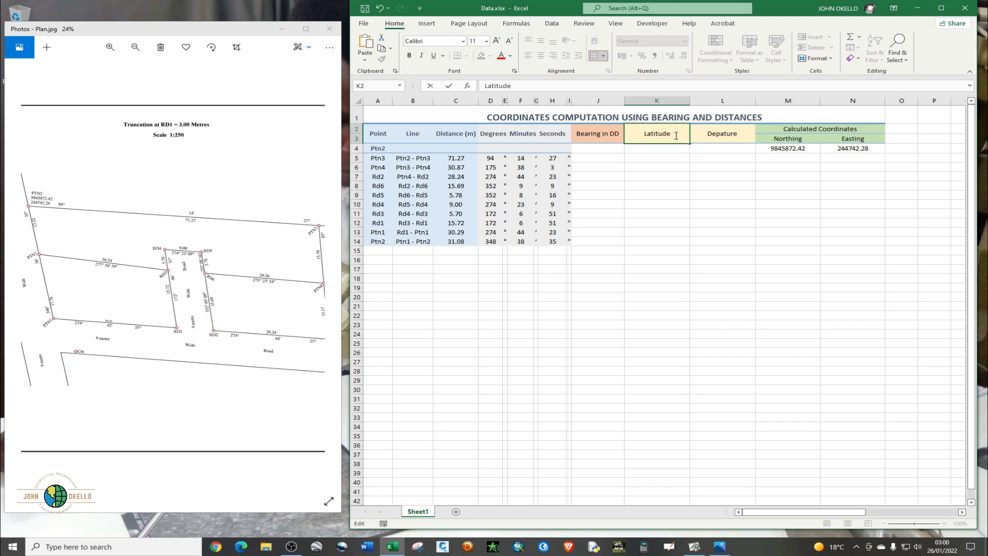
text((L X Si)
text(n)
text((bering)
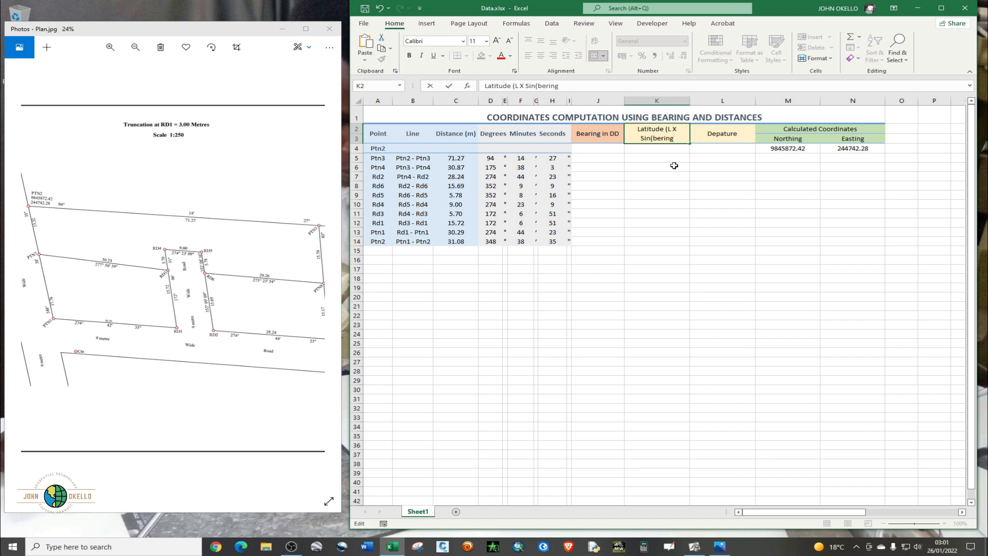
text())
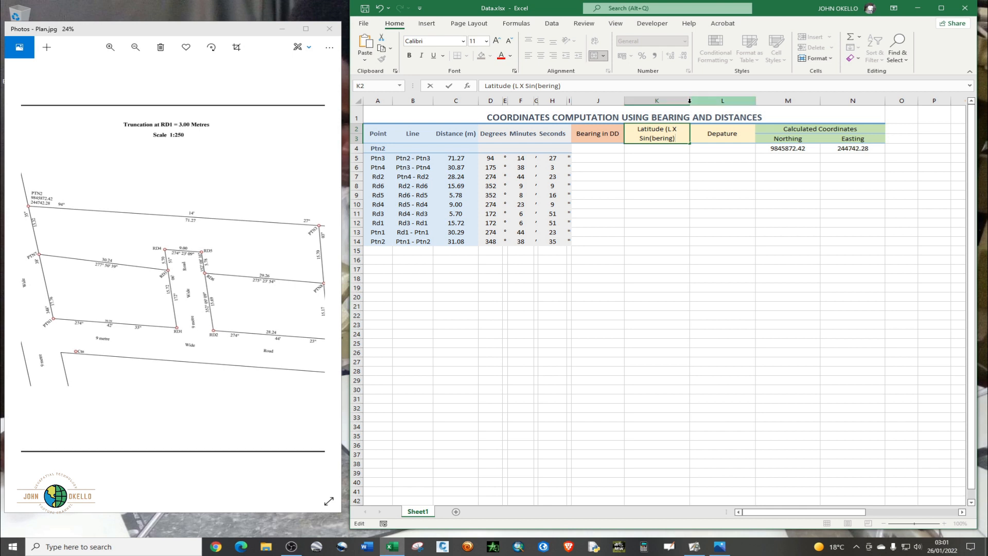
click(716, 167)
drag(689, 99, 718, 100)
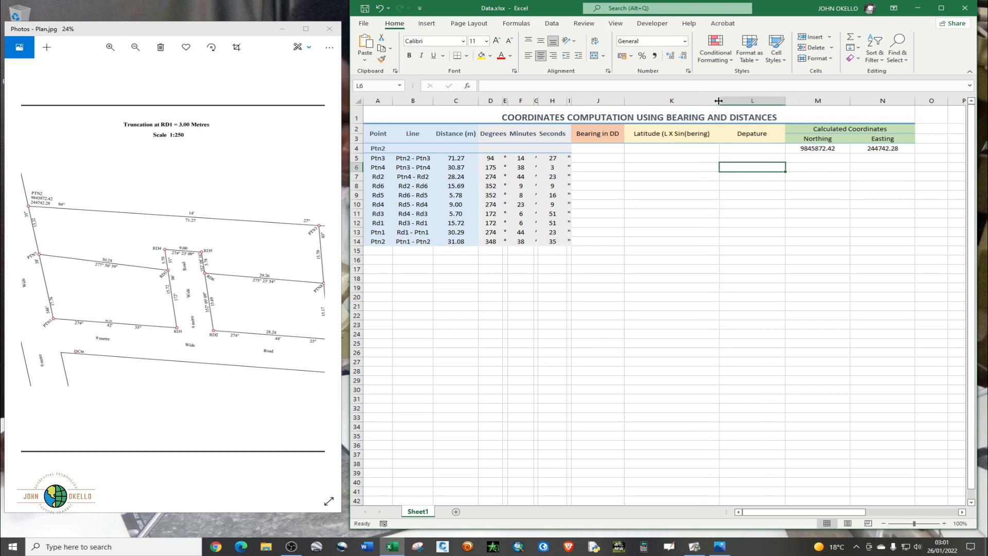
Replace Sin with Cos in the Latitude header so it reads "Latitude (L X Cos(bering)".
double_click(690, 134)
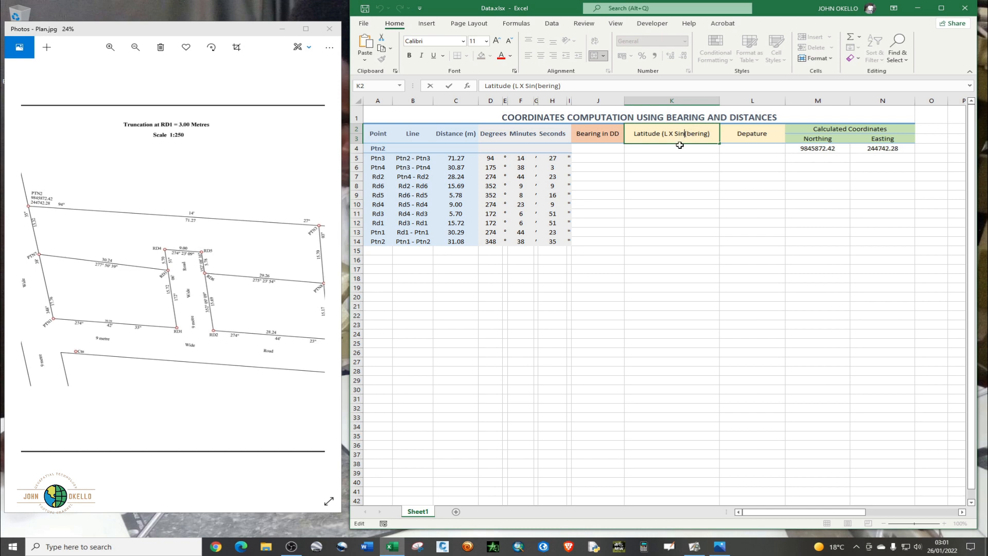
key(BackSpace)
key(BackSpace)
key(BackSpace)
text(Cos)
Extend the Depature header in column L to "Depature (L X sin(bearing))".
double_click(745, 133)
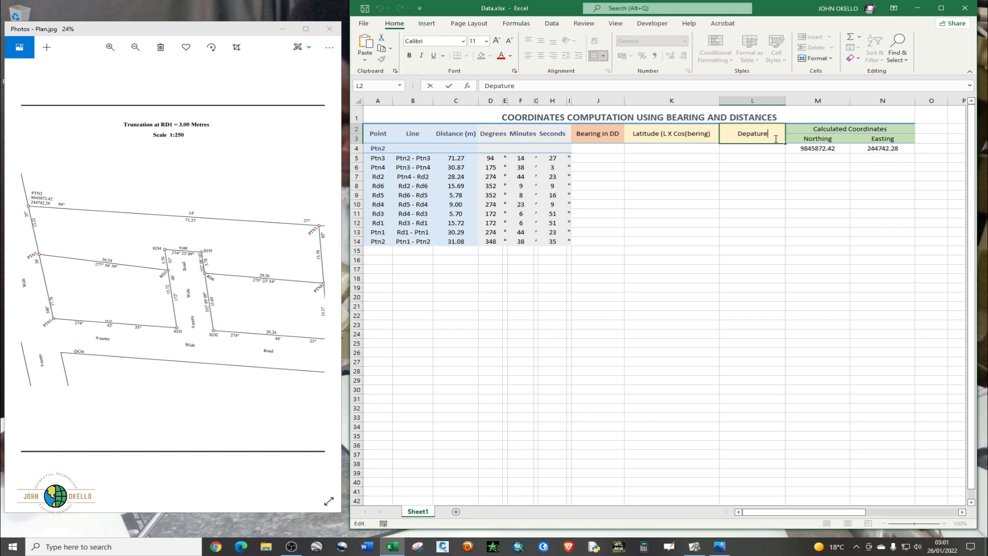
text((L X sin(bea)
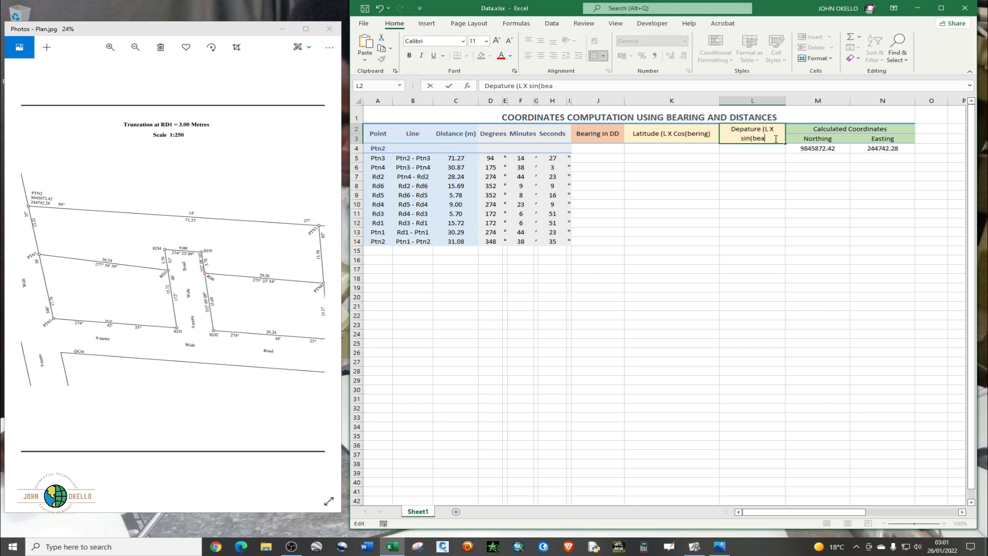
text(ring)))
drag(760, 176, 760, 168)
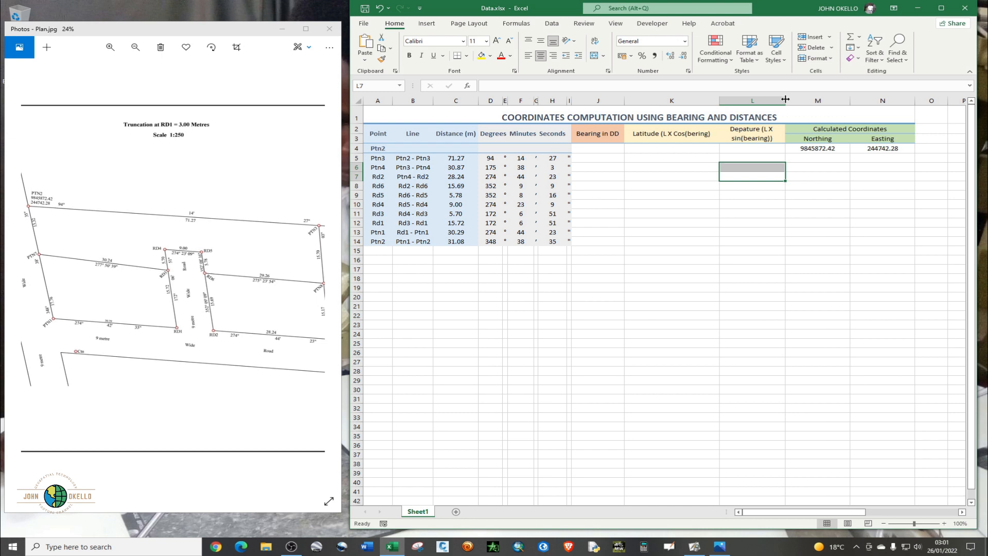
Widen column L so the Depature header fits on one line and narrow column K to its header.
drag(785, 98, 815, 100)
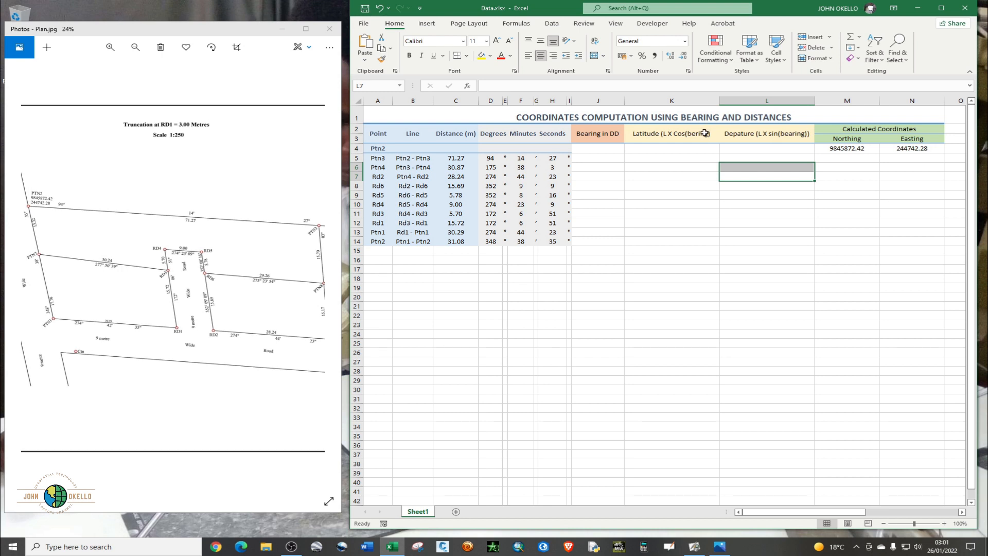
drag(718, 100, 708, 100)
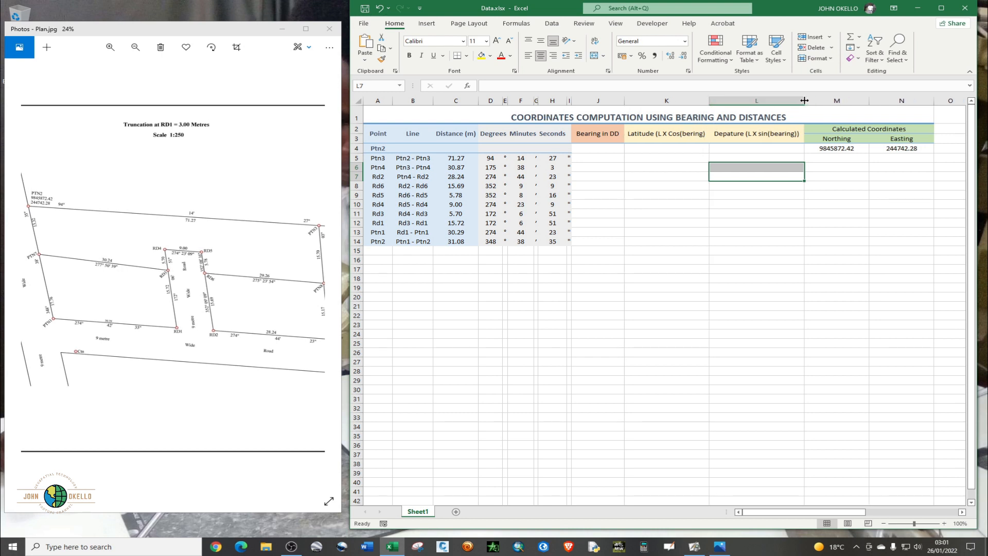
drag(804, 100, 797, 101)
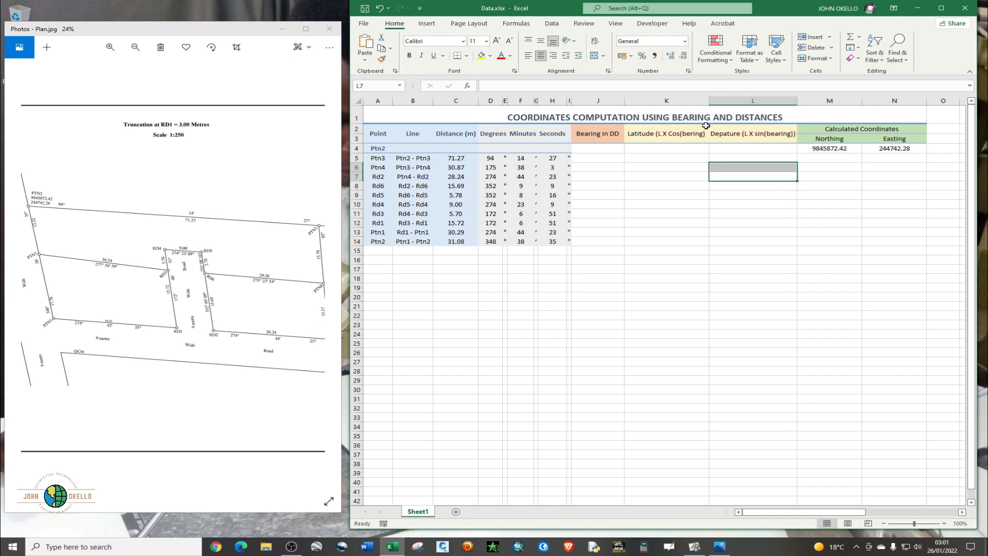
Correct the Latitude header in K2 to read "Latitude (L X Cos(bearing))".
click(664, 131)
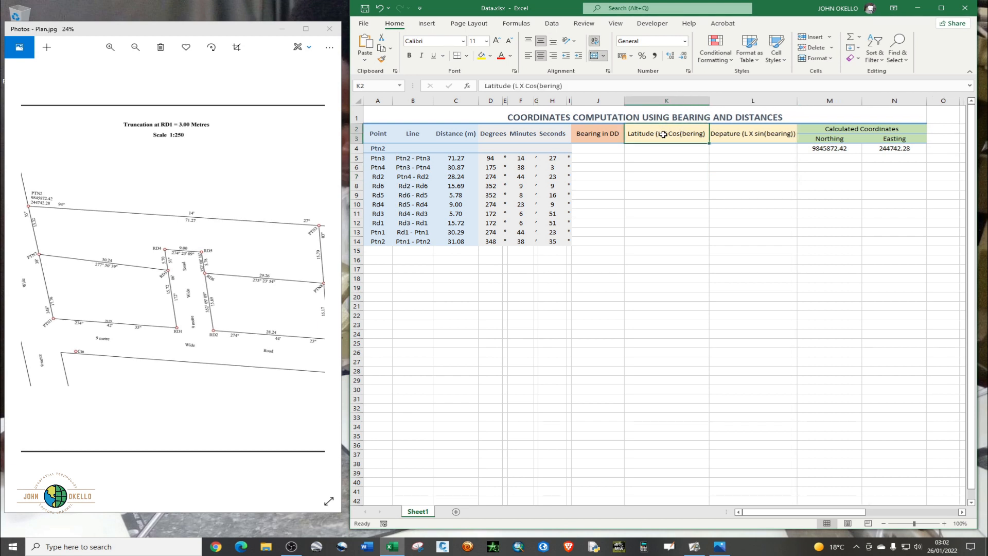
double_click(664, 134)
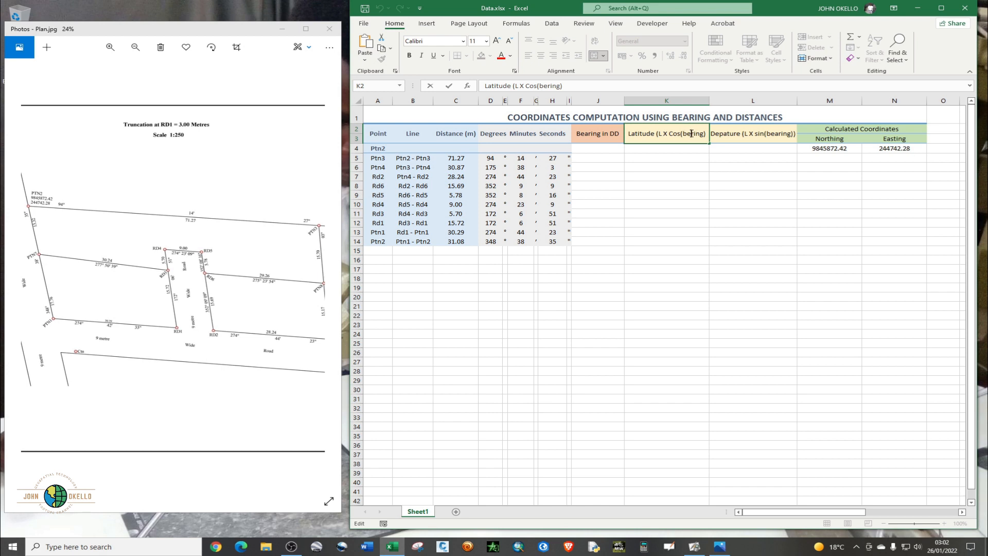
click(690, 133)
text(aring))
click(671, 150)
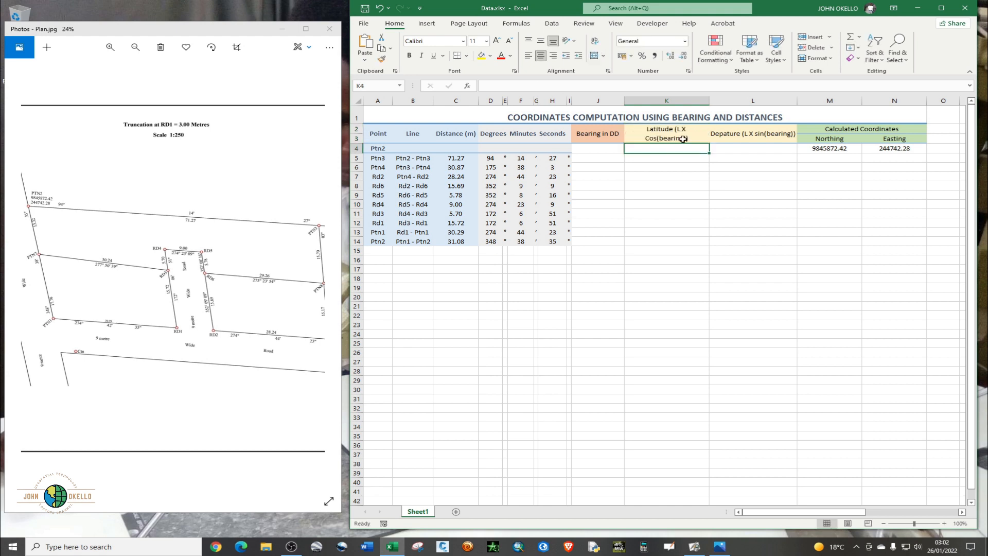
click(646, 128)
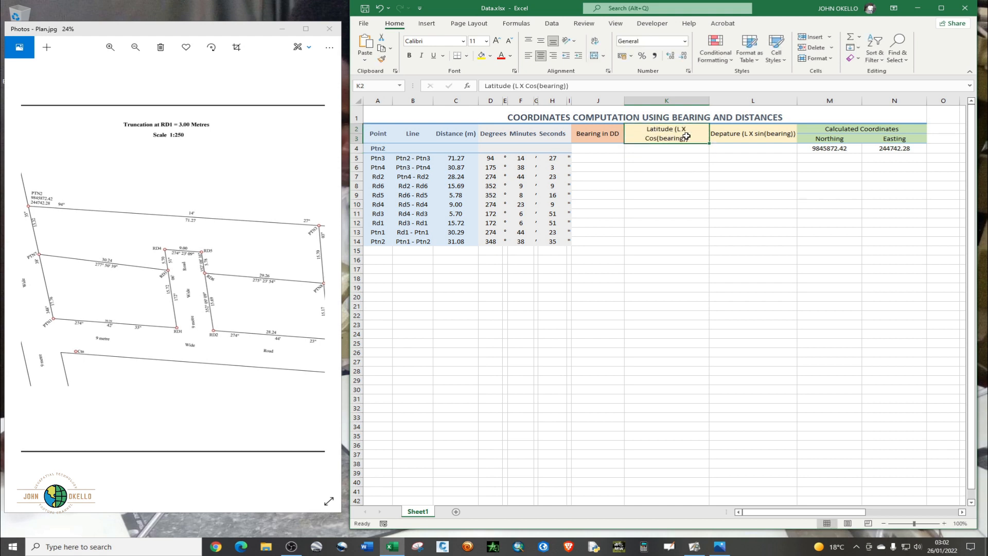
click(941, 7)
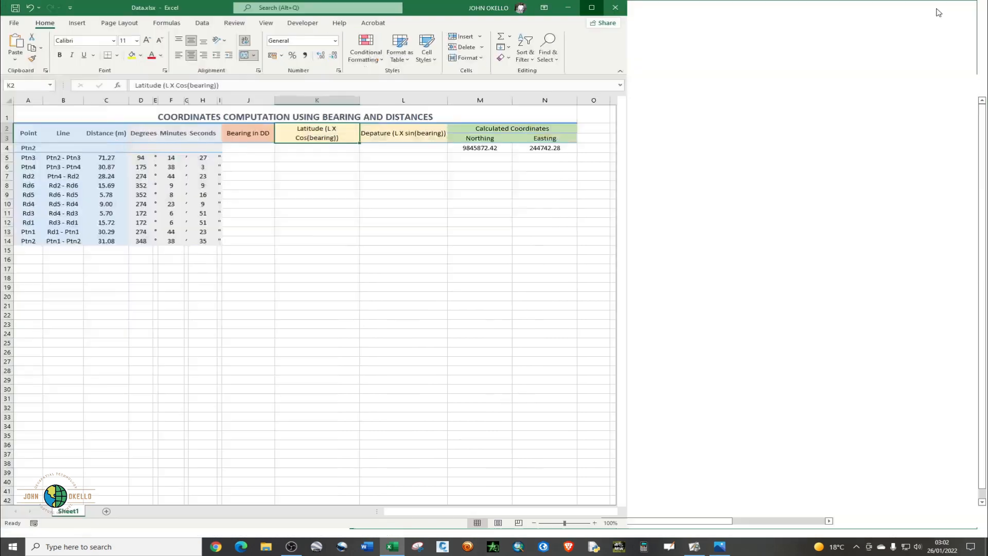
click(410, 132)
click(367, 150)
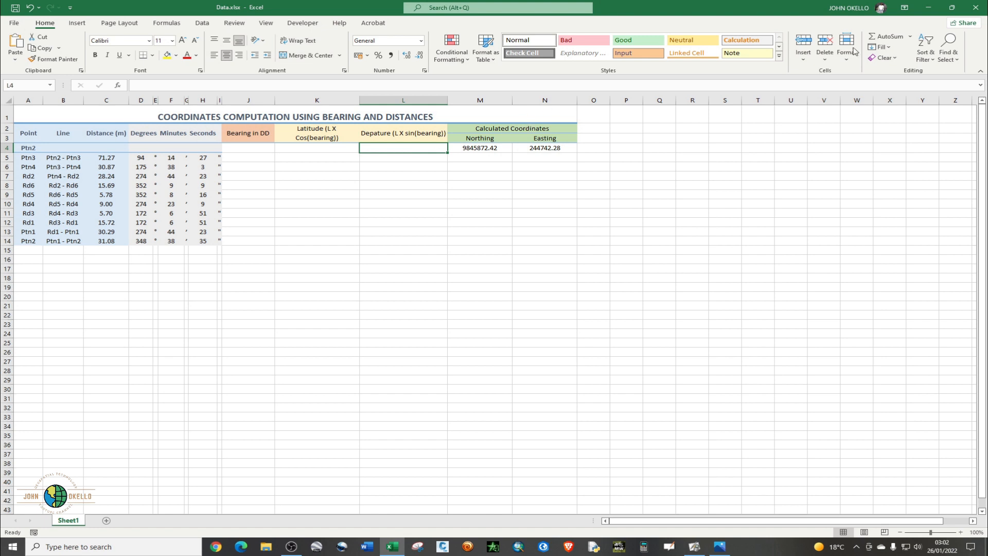
click(951, 7)
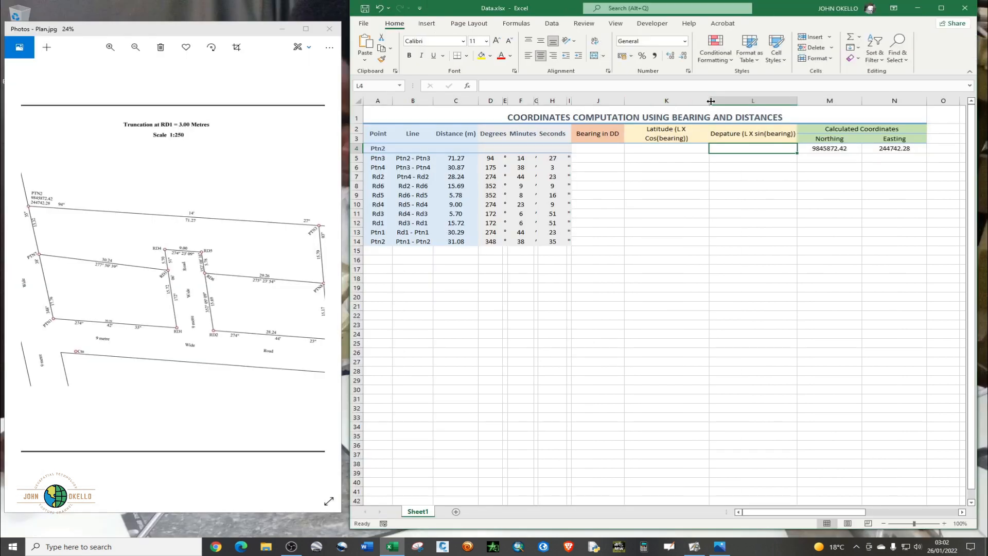
Widen column K so the Latitude header fits on one line and make column L slightly wider.
drag(710, 101, 725, 102)
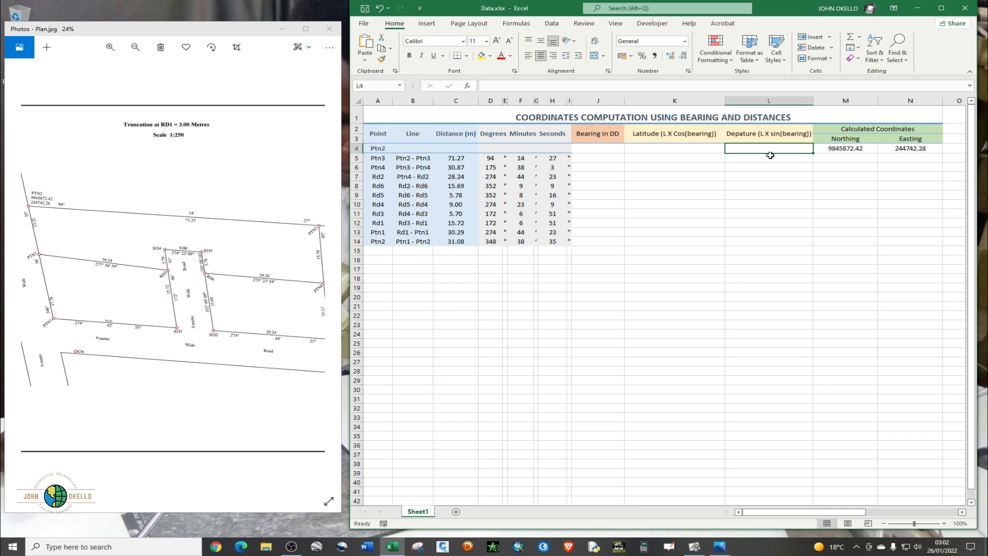
drag(812, 103, 817, 101)
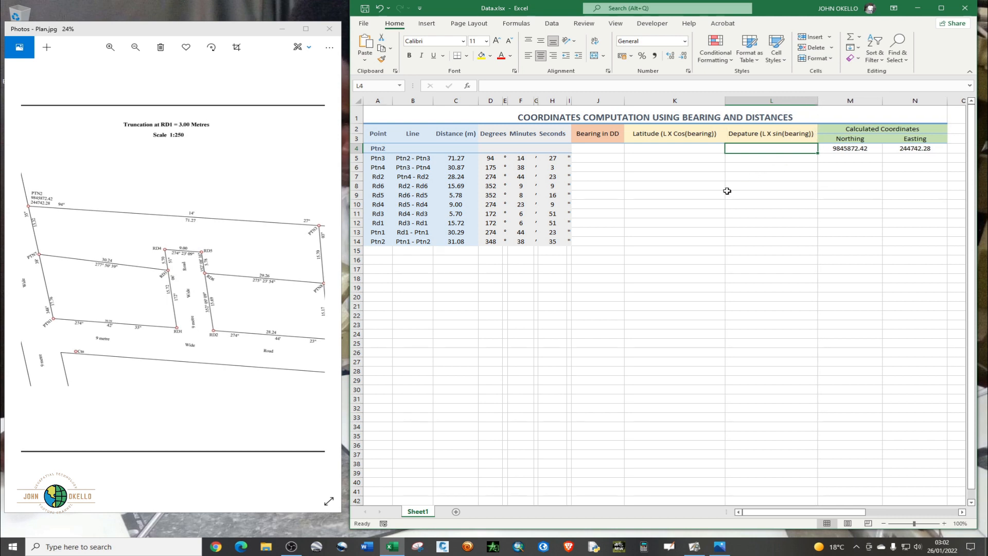
Review the starting northing and easting of Ptn2 in M4 and N4 against a closer view of the plan.
click(685, 169)
click(682, 148)
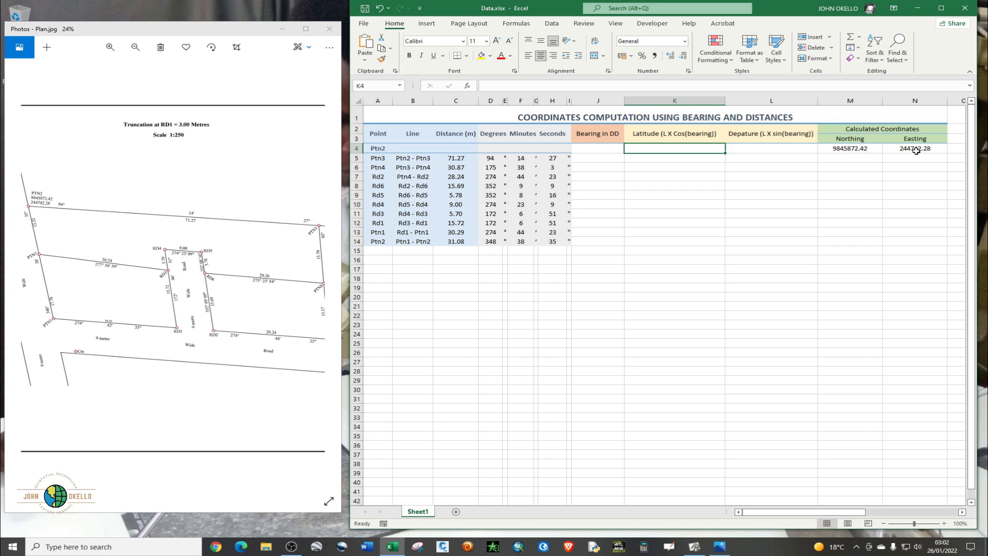
click(873, 150)
click(887, 151)
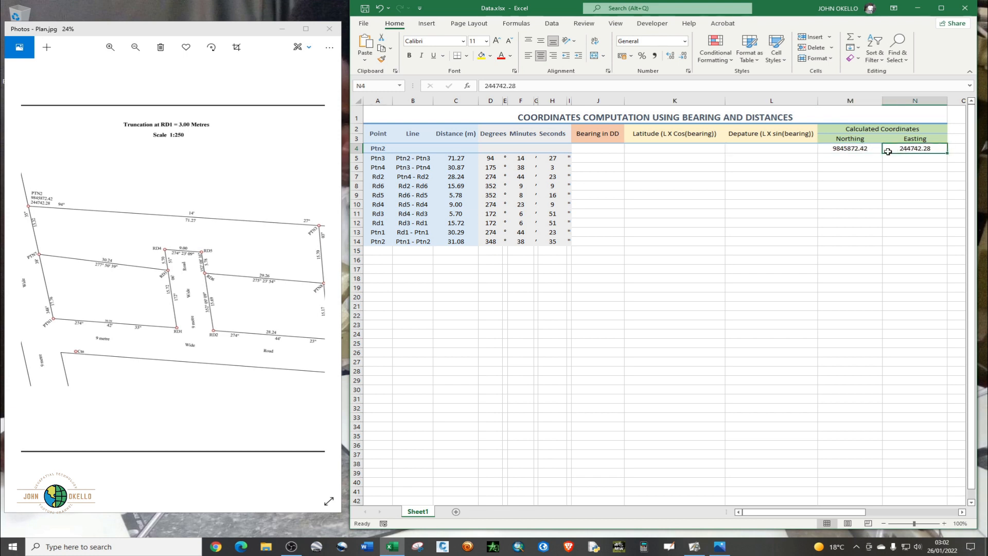
click(854, 150)
click(893, 148)
scroll(65, 203, up, 2)
scroll(68, 212, up, 1)
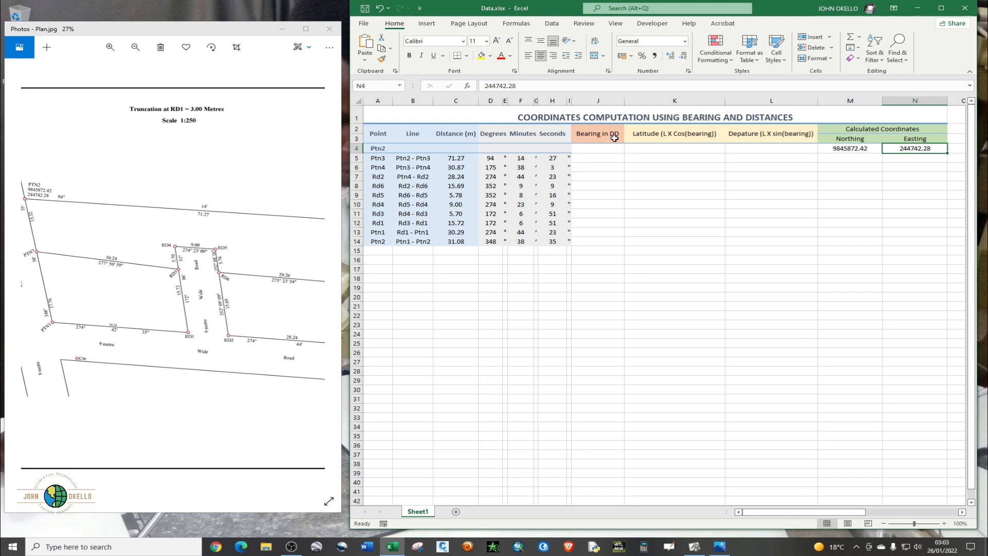
Enter the formula =D5+(F5/60)+(H5/3600) in J5 to convert the Ptn3 bearing to decimal degrees.
click(600, 149)
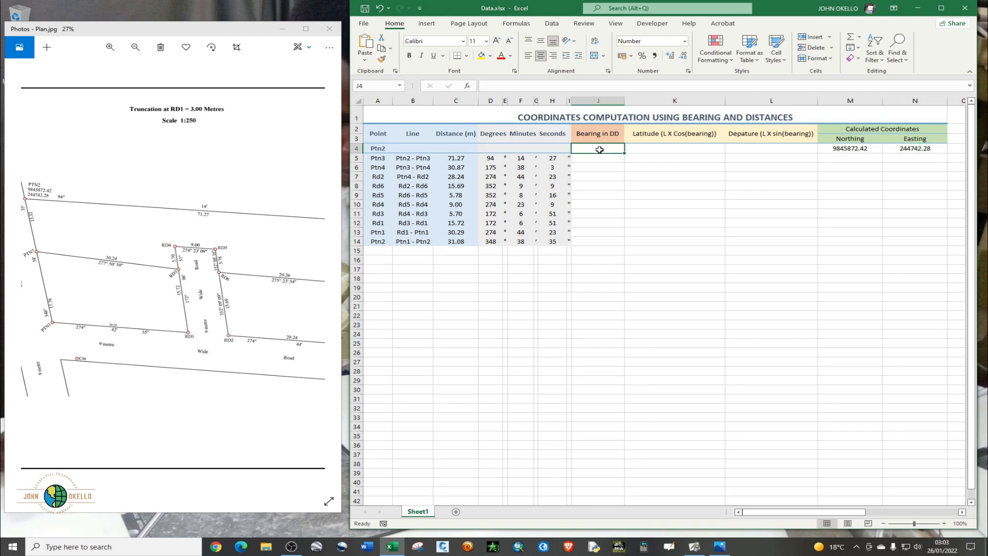
click(599, 158)
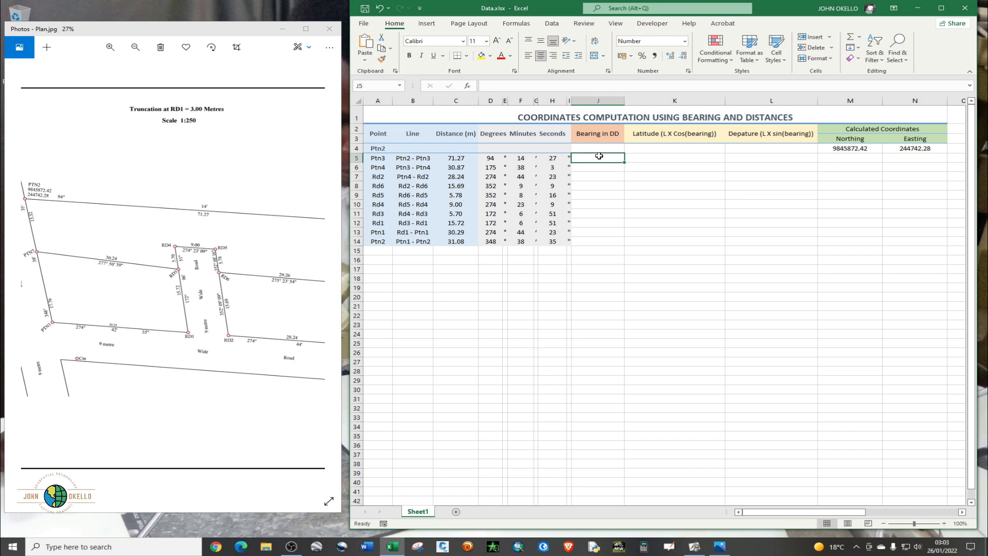
text(=)
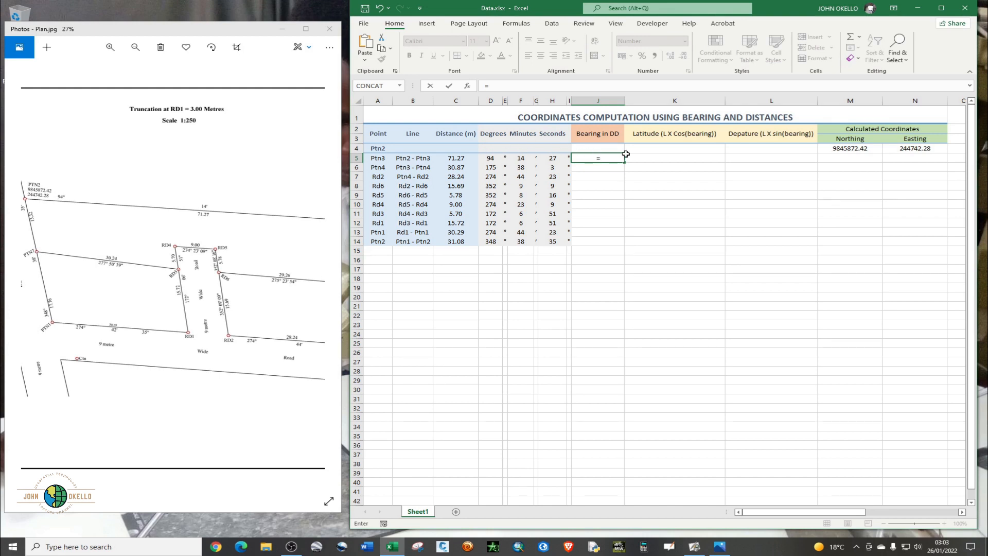
click(486, 157)
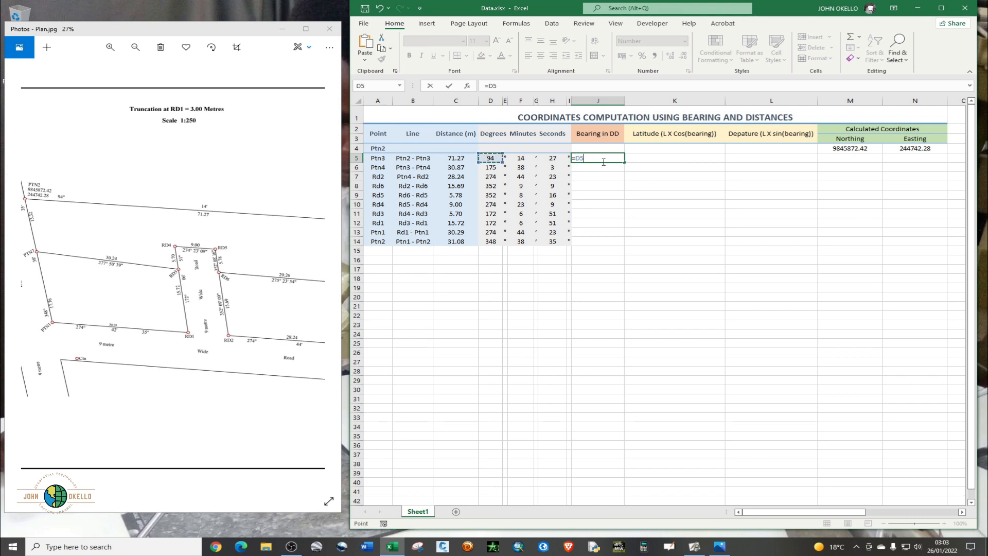
text(+()
click(521, 158)
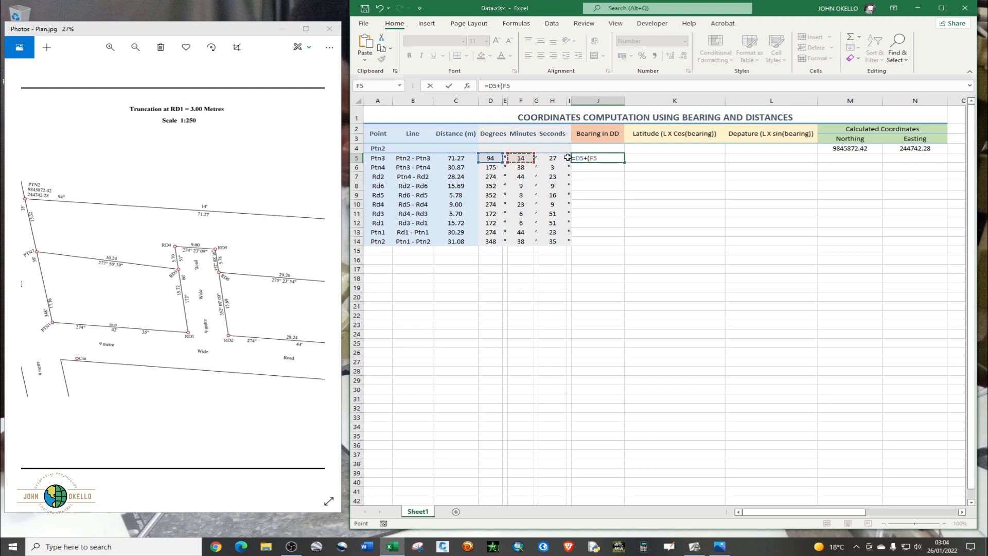
text(/60))
text(+()
click(554, 158)
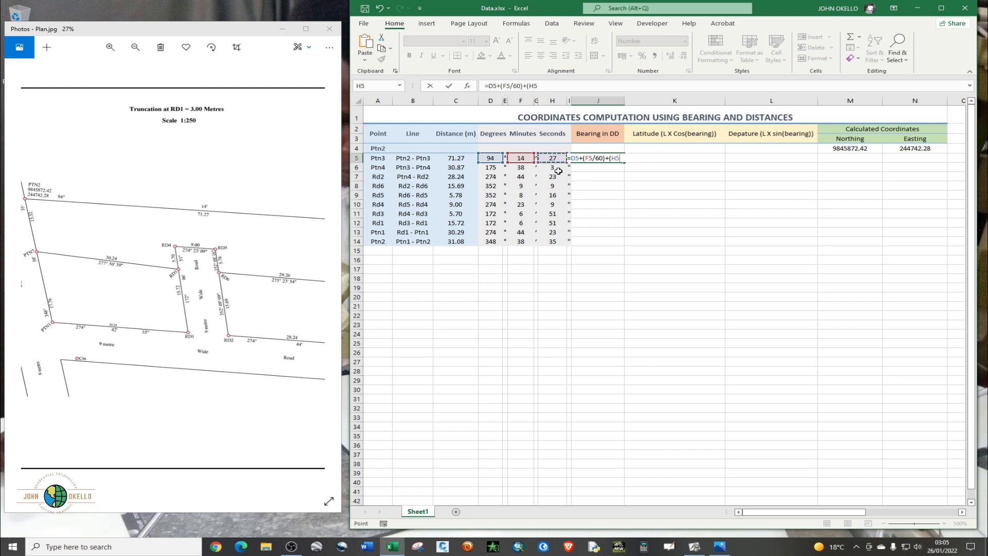
text(/3600)
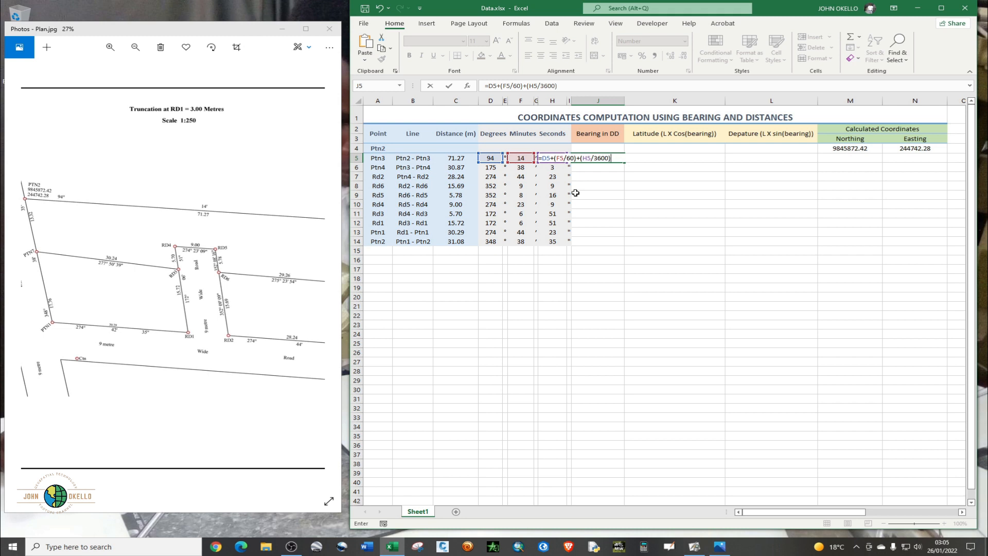
text())
key(Return)
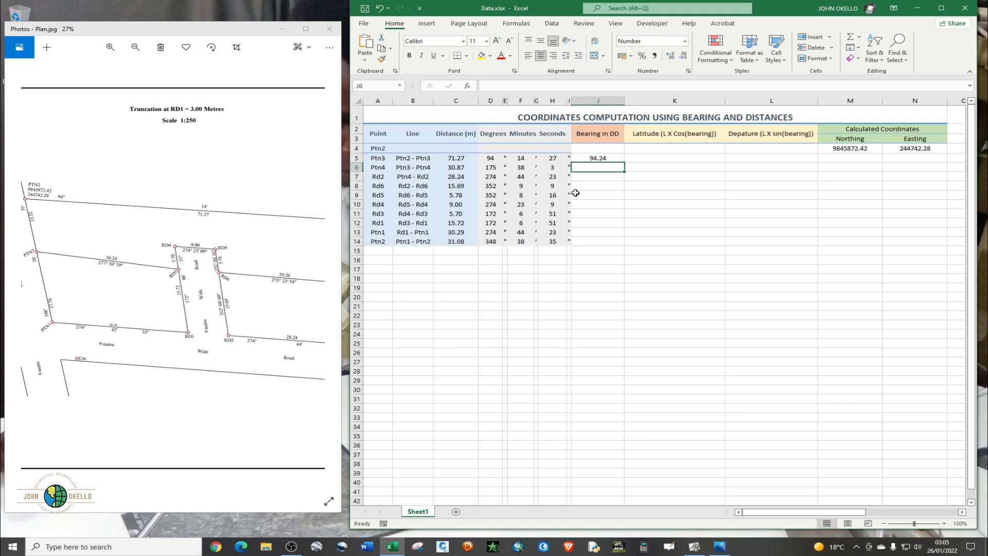
Narrow column K to its header and fill the decimal-degree formula from J5 down to J14.
click(596, 158)
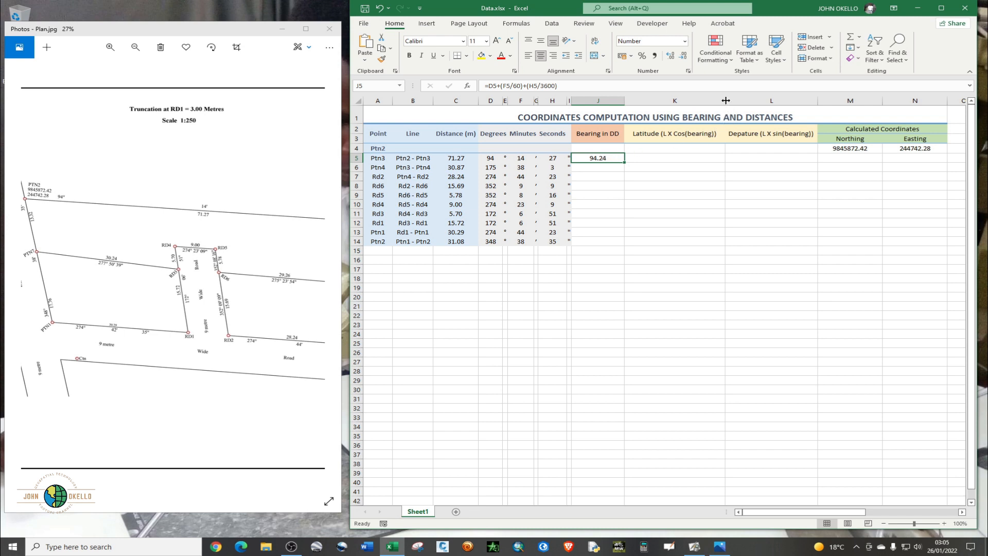
drag(725, 100, 716, 101)
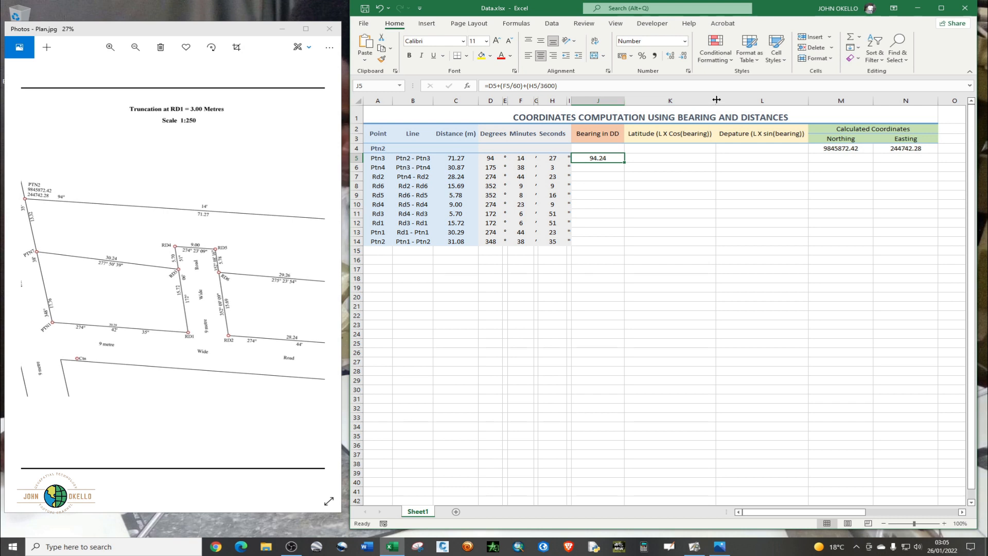
drag(716, 100, 711, 100)
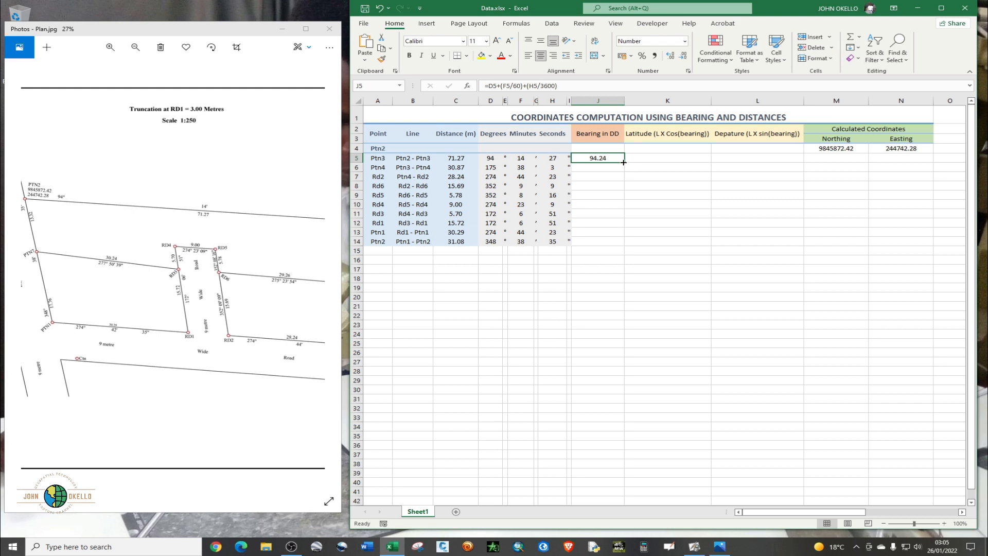
drag(623, 162, 623, 244)
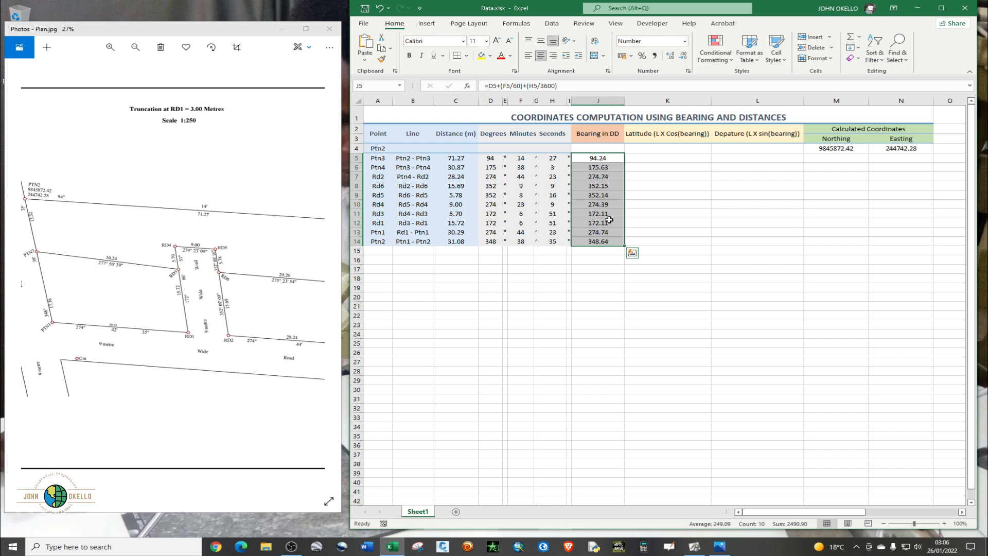
click(597, 169)
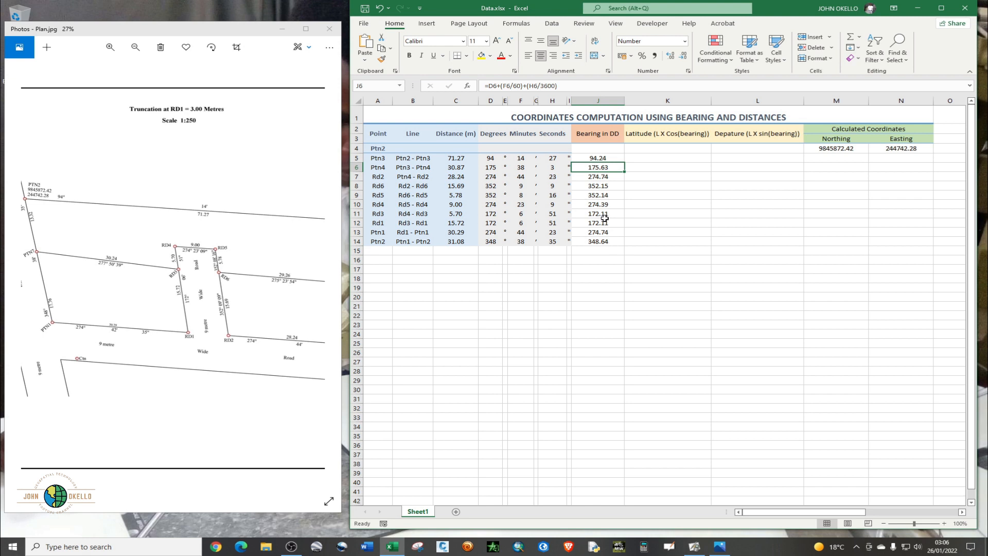
click(607, 150)
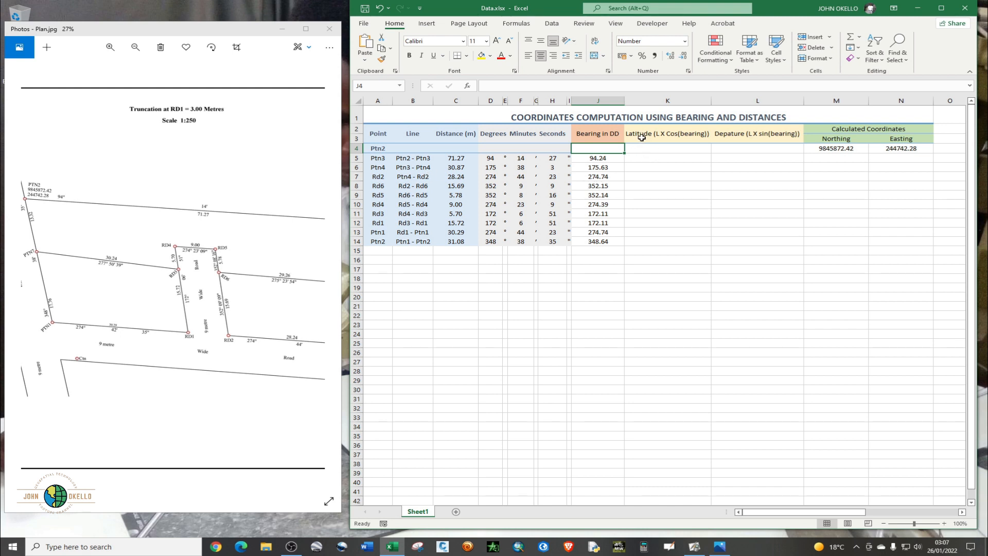
Enter the latitude formula =C5*COS(RADIANS(J5)) in K5, consulting the bearing diagram in ActivInspire while writing it.
click(646, 157)
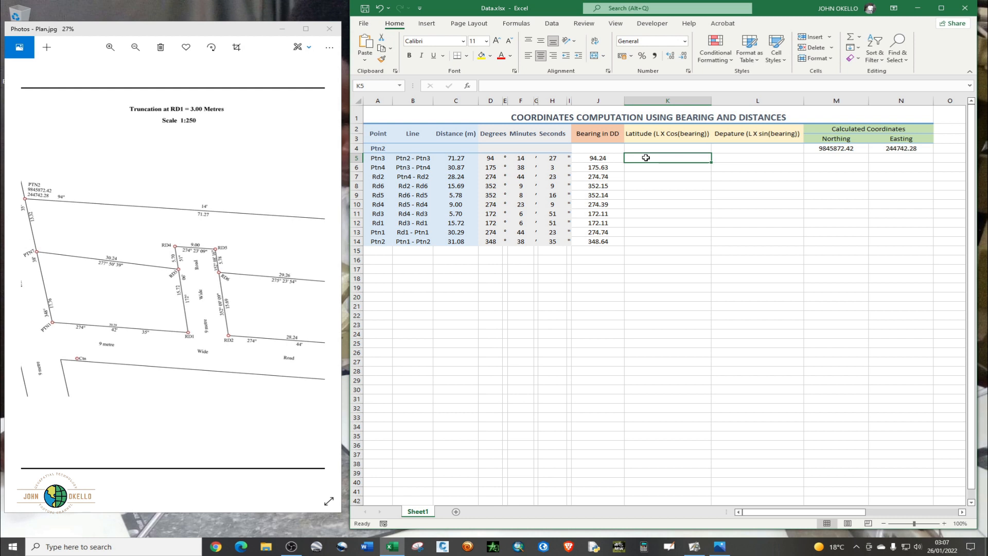
text(=)
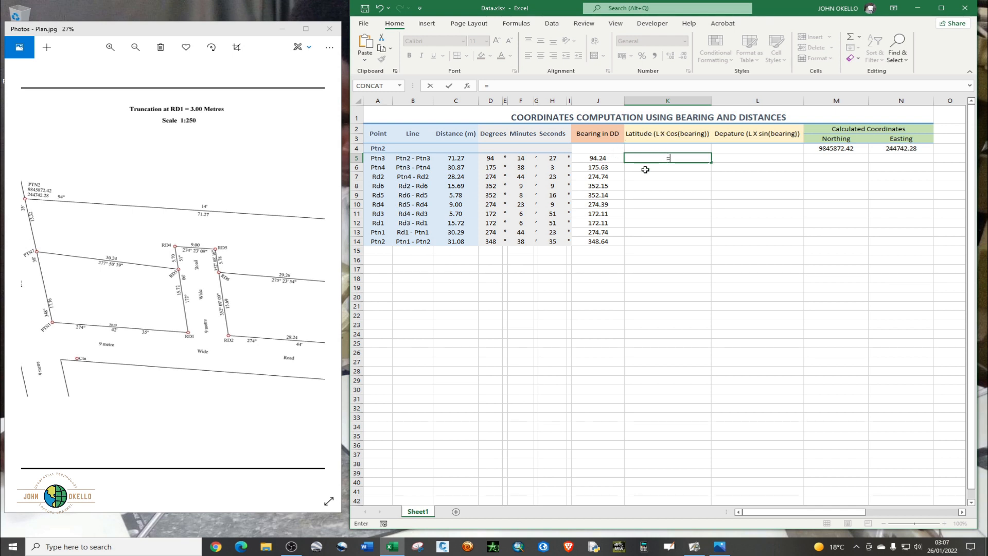
click(457, 159)
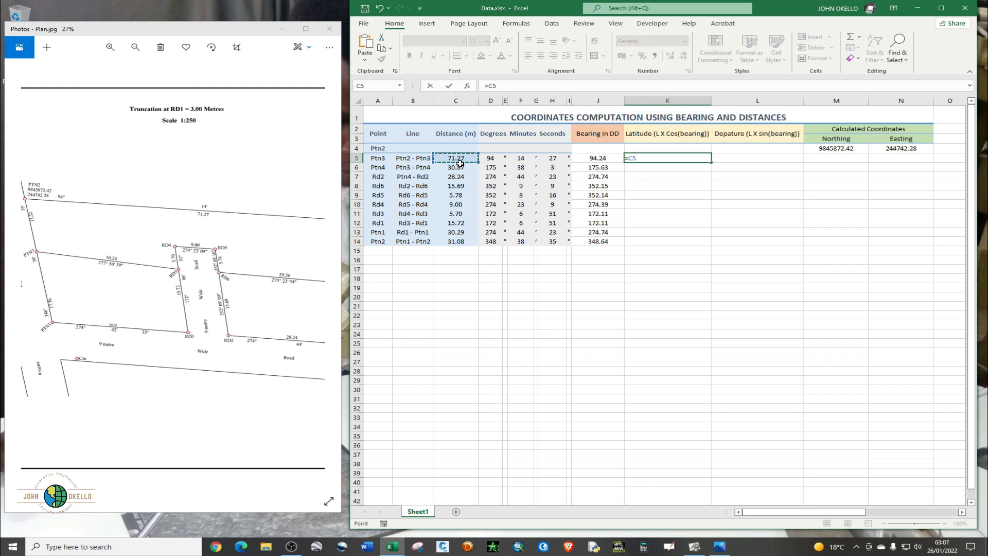
text(*)
text(cos)
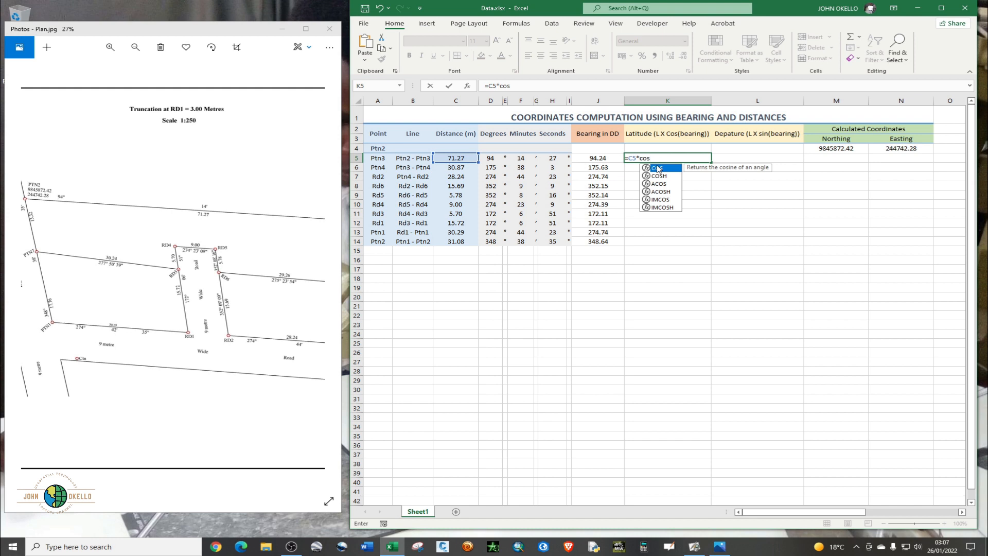
key(Tab)
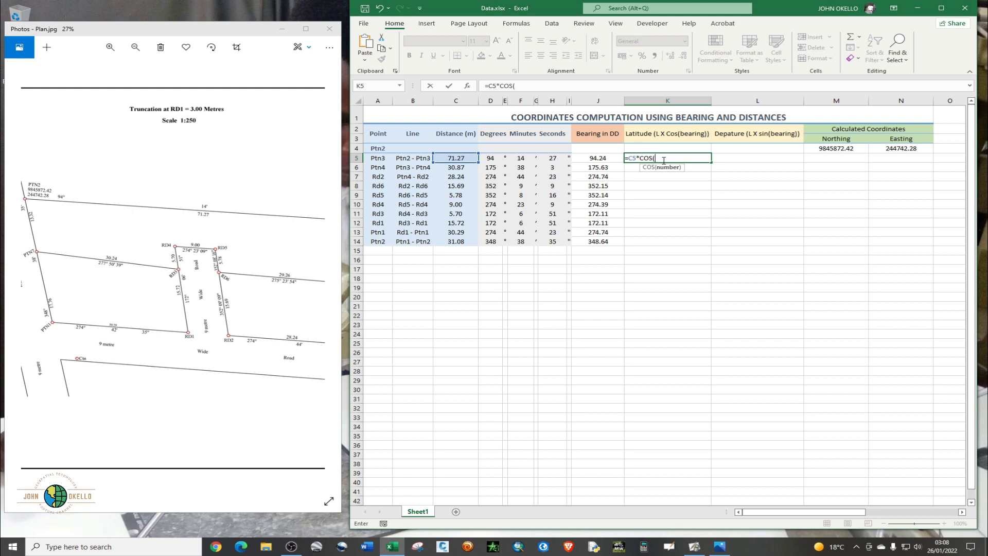
text(radian)
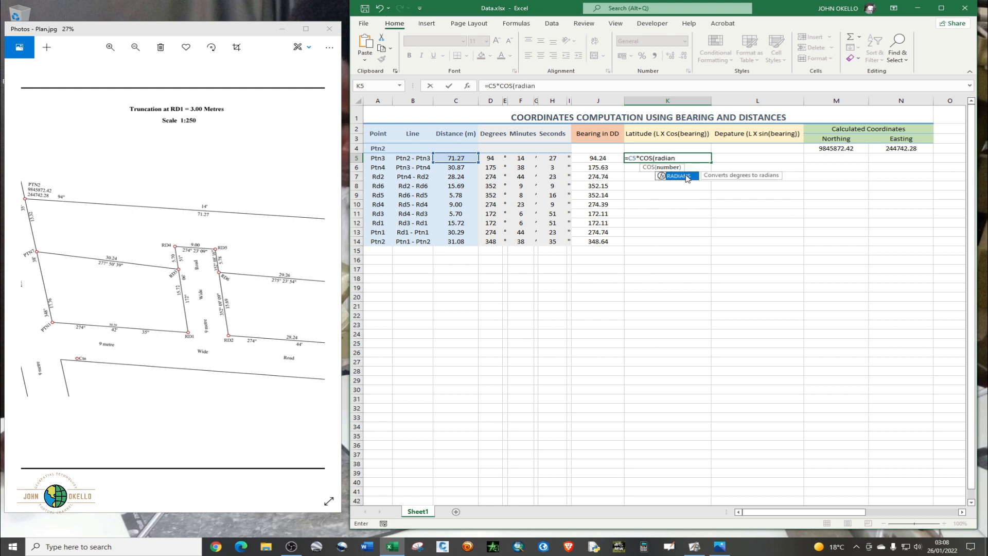
double_click(680, 175)
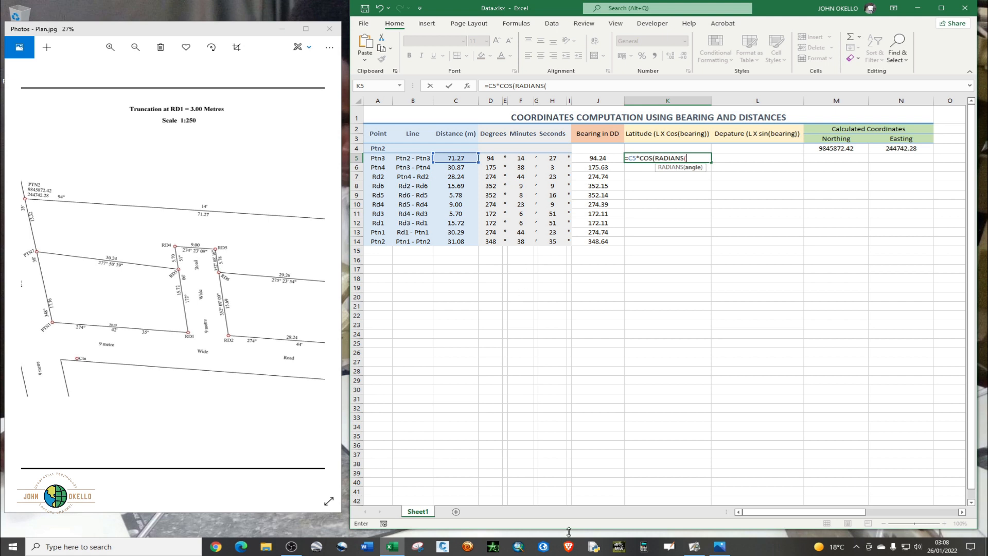
click(694, 549)
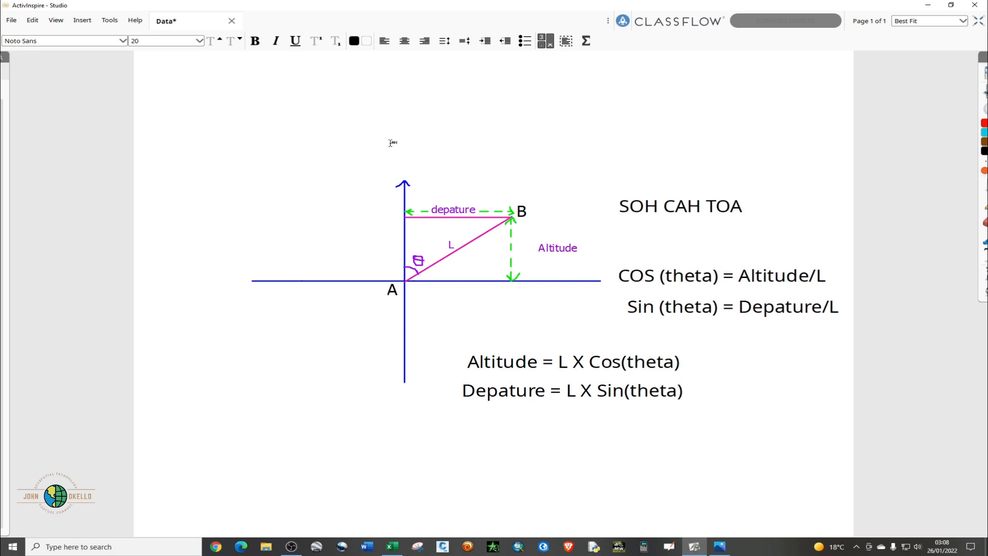
click(926, 6)
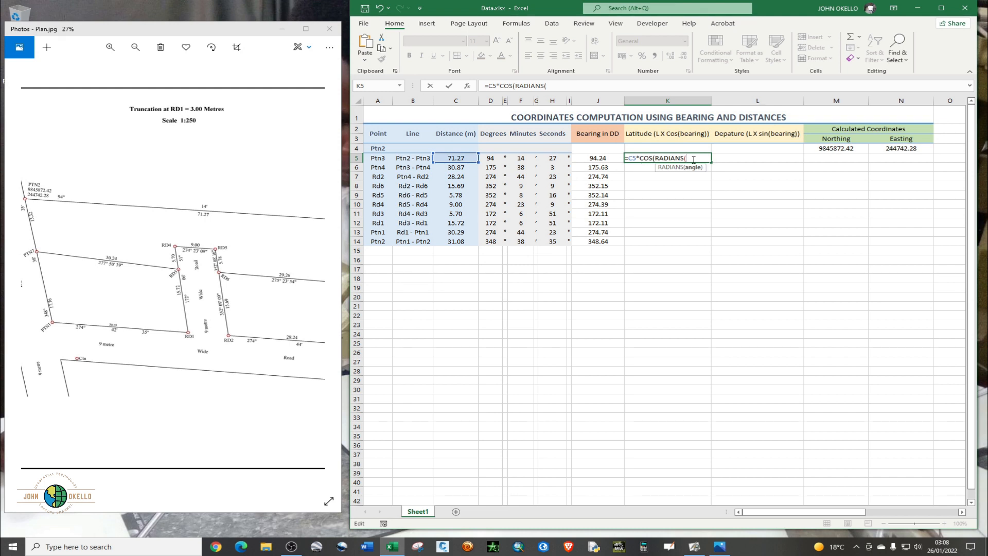
click(607, 159)
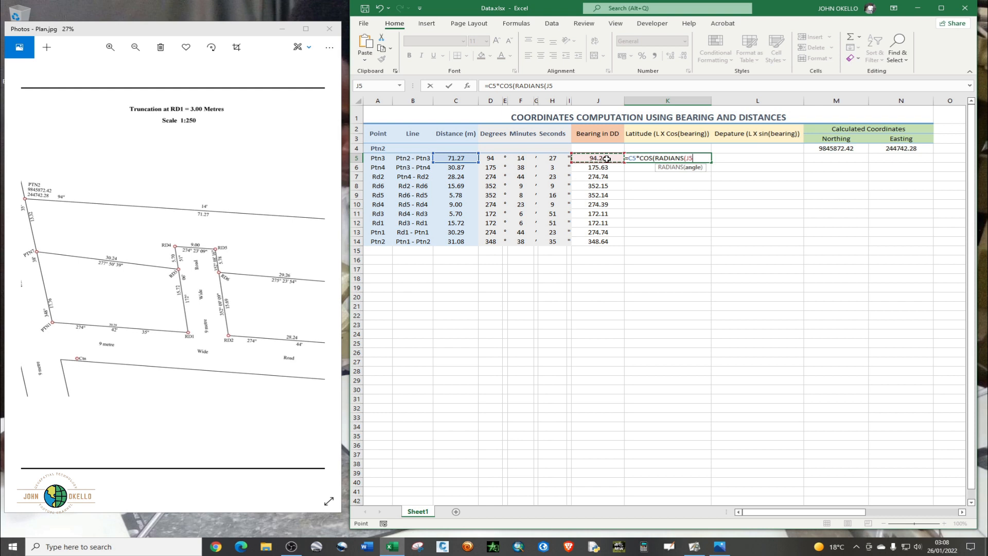
text()))
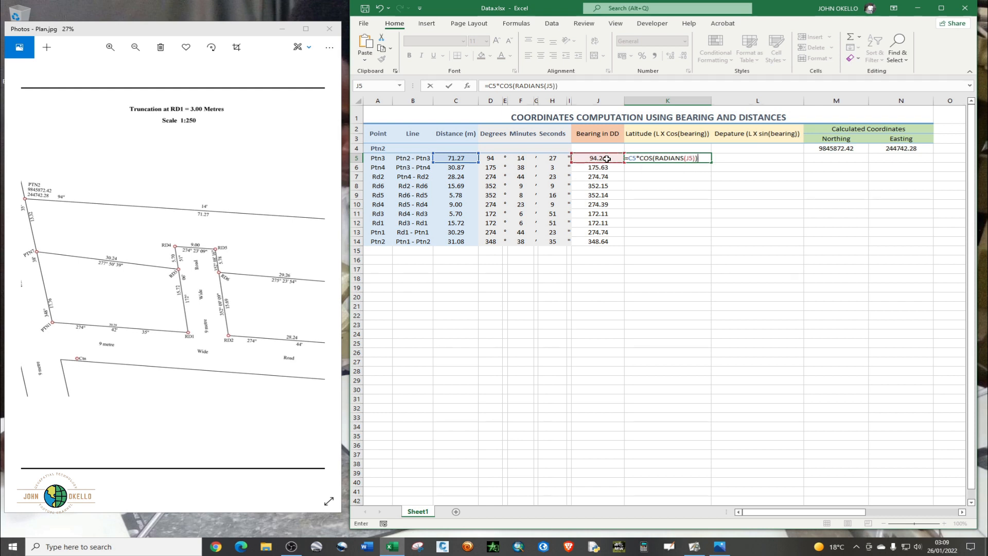
key(Return)
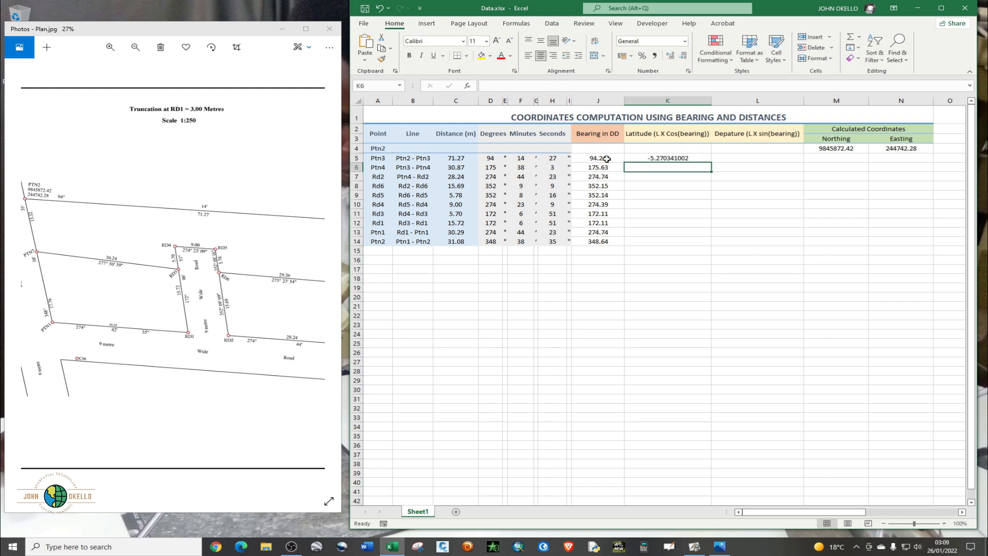
Format the latitude and departure cells K5:L14 with the Number category.
click(666, 158)
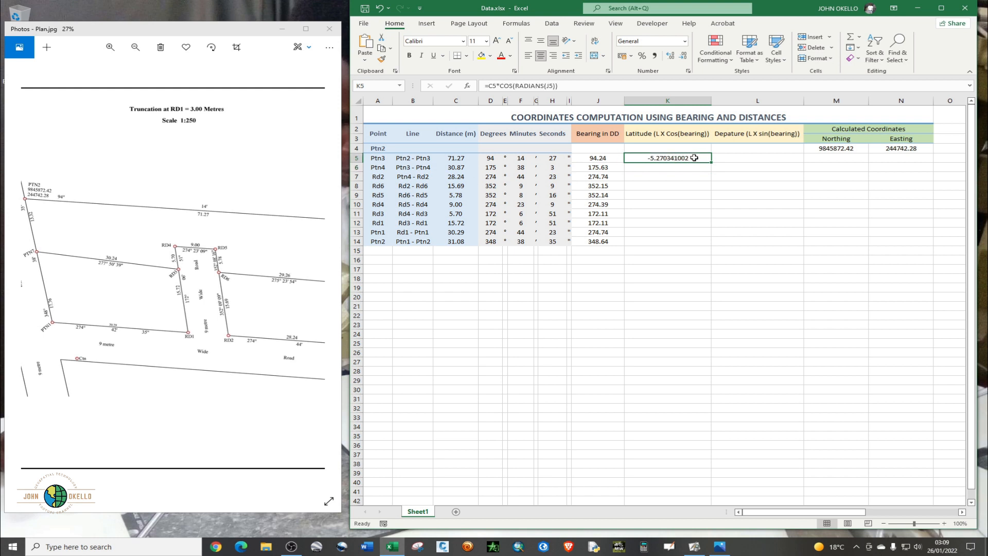
drag(694, 158, 751, 240)
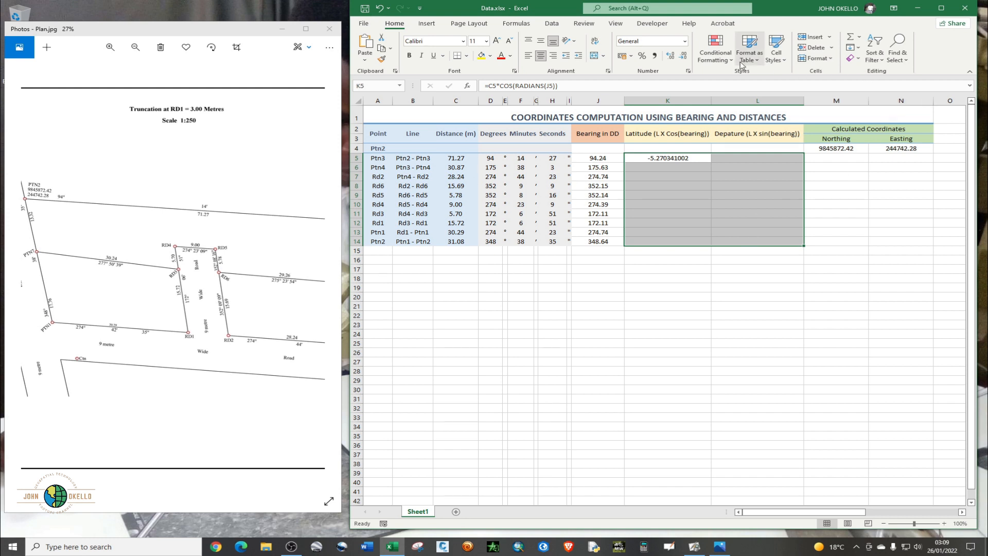
click(827, 61)
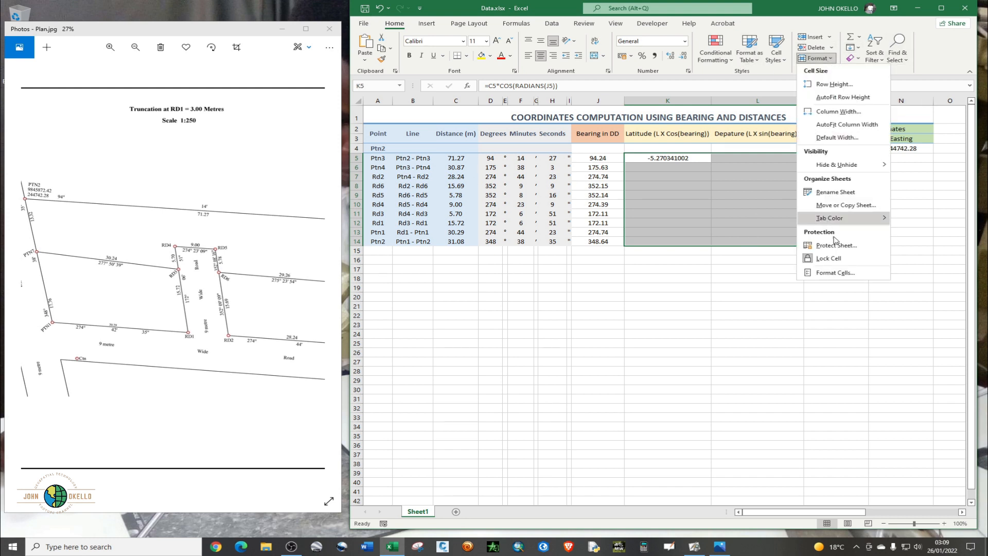
click(835, 273)
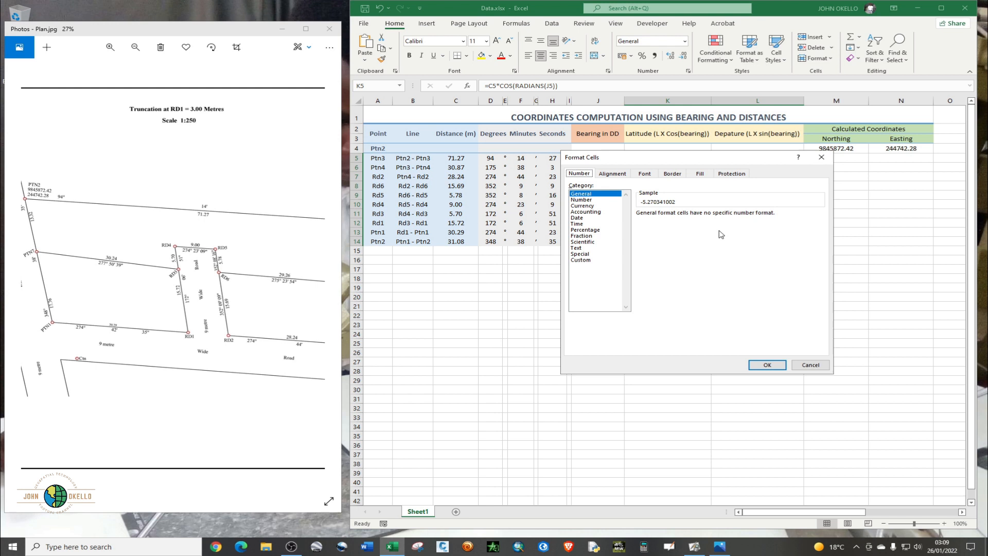
click(595, 200)
click(779, 366)
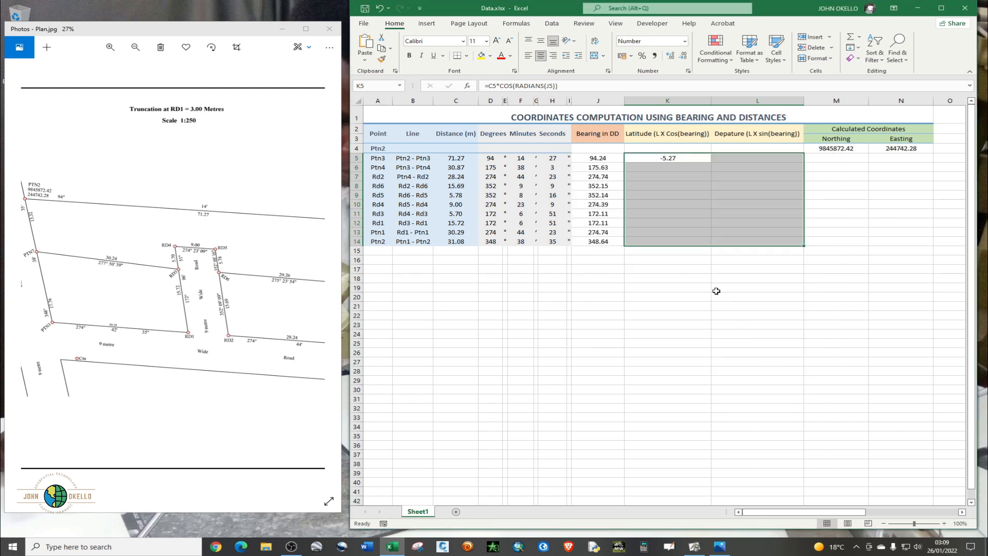
Fill the latitude formula from K5 down to K14.
click(686, 190)
click(686, 159)
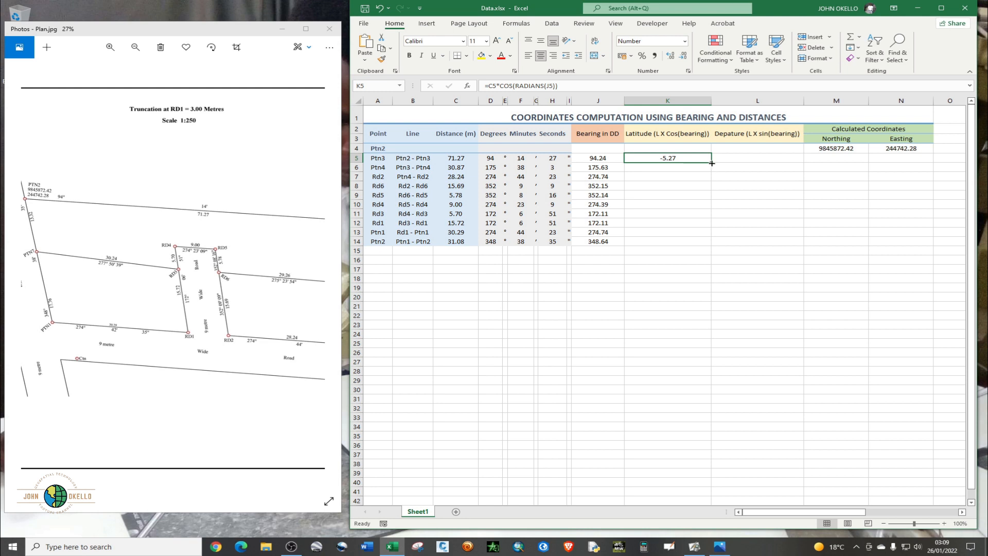
drag(711, 163, 698, 242)
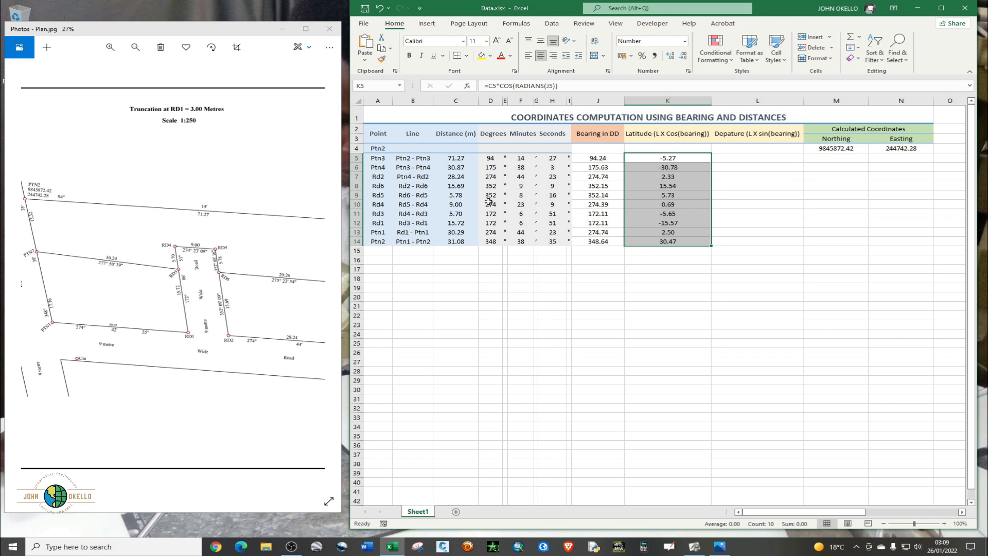
click(687, 193)
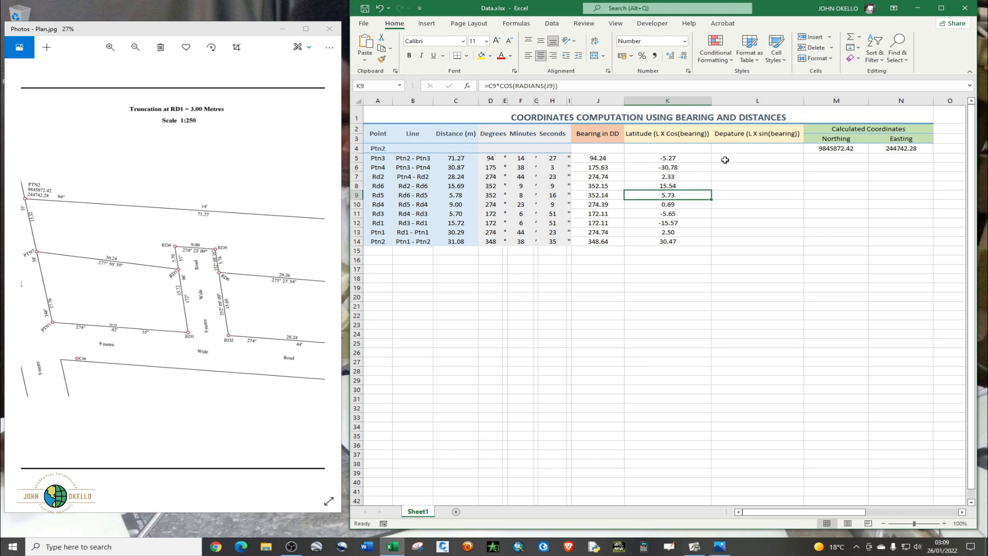
Enter the departure formula =C5*SIN(RADIANS(J5)) in L5 for the Ptn2 - Ptn3 line.
click(725, 160)
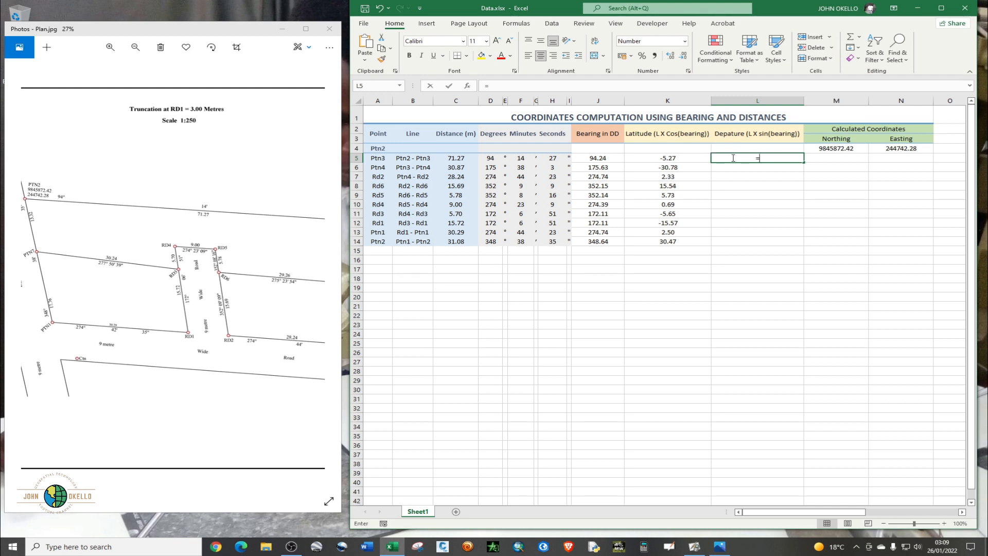
text(=)
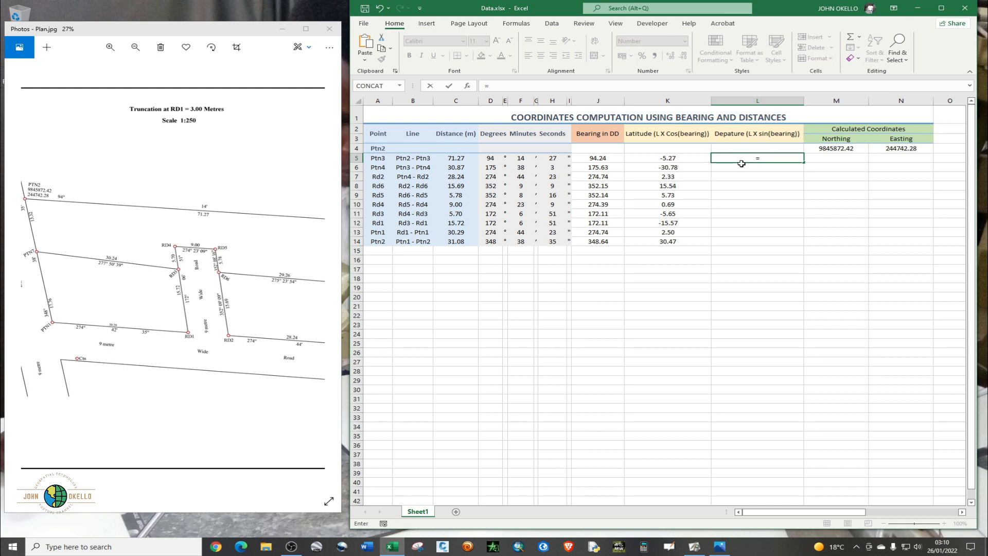
text(sin)
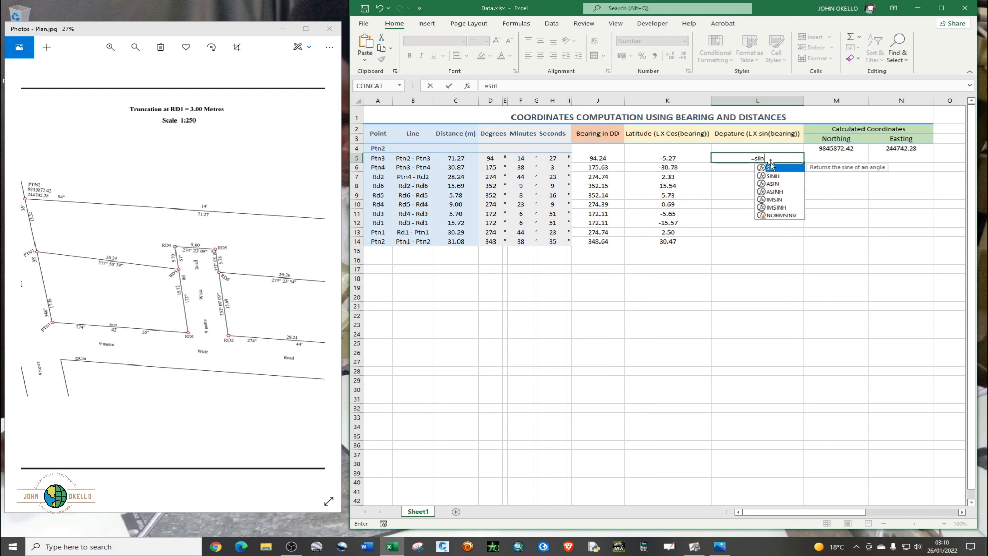
key(BackSpace)
key(BackSpace)
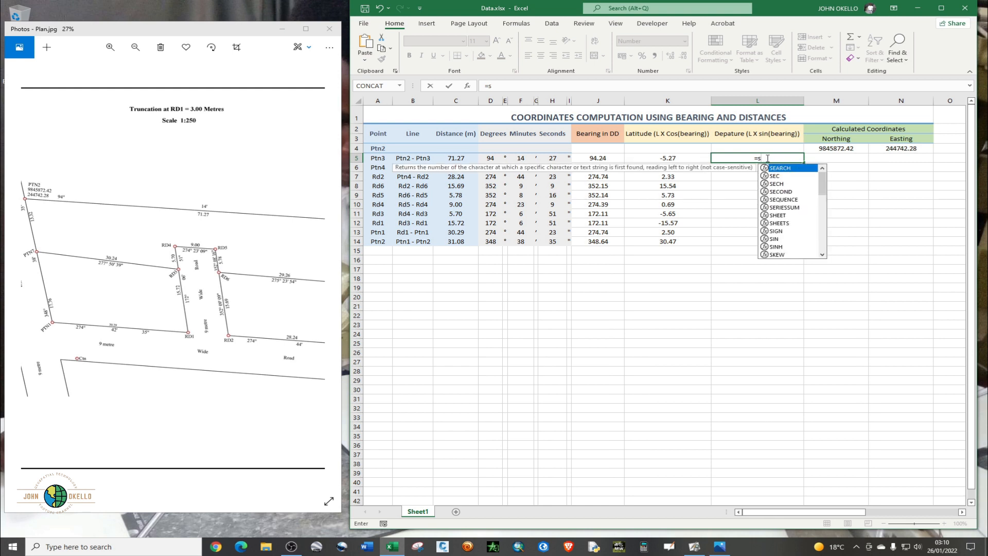
key(BackSpace)
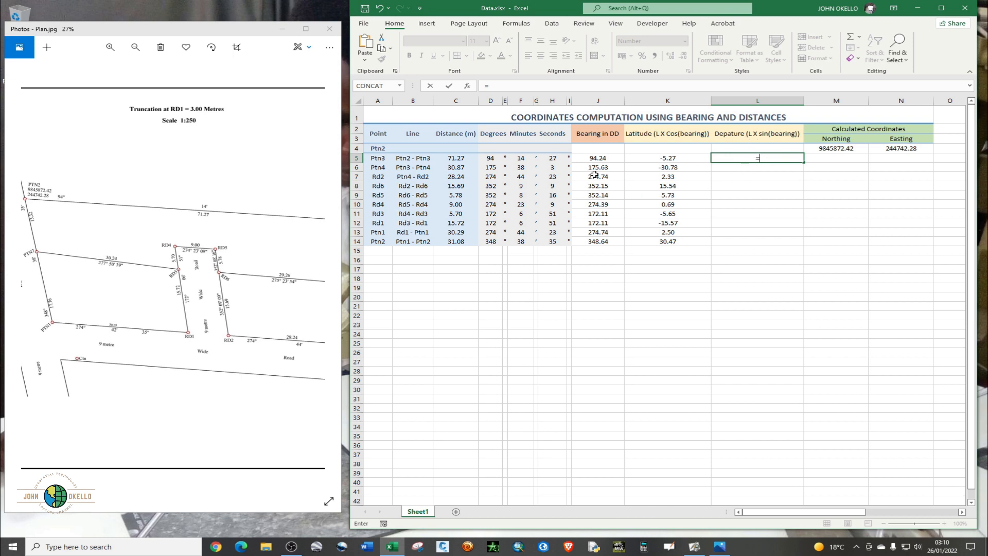
click(463, 160)
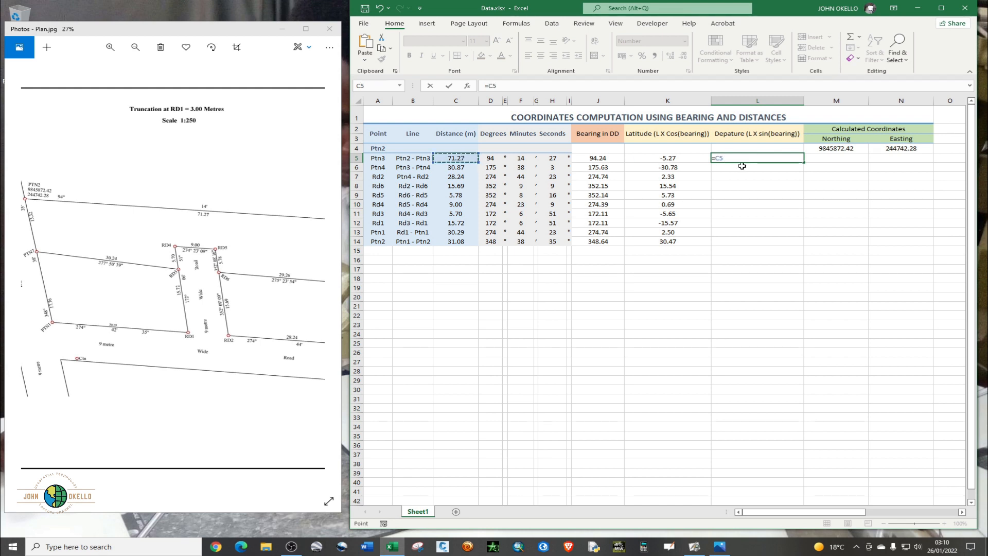
text(*sin)
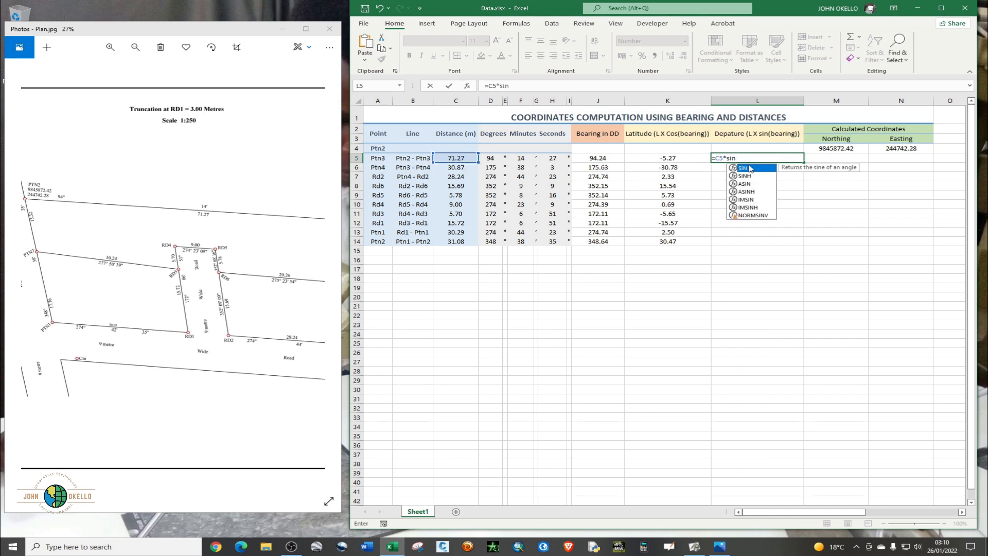
double_click(749, 168)
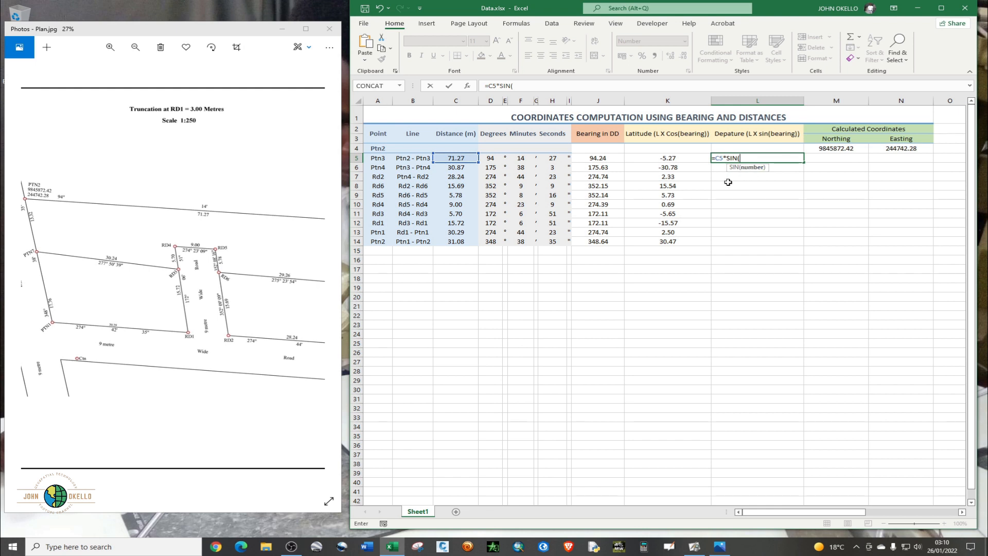
text(radi)
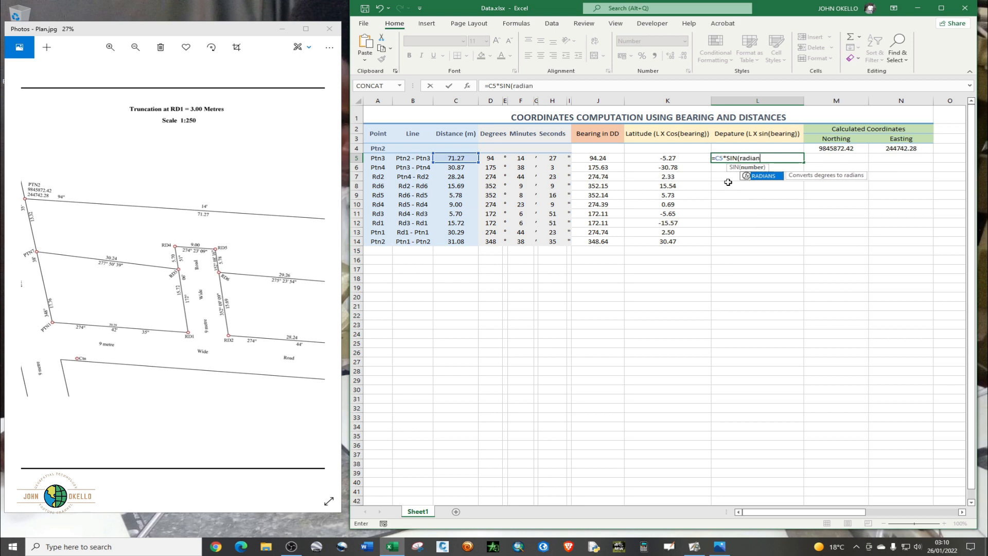
text(an)
double_click(763, 176)
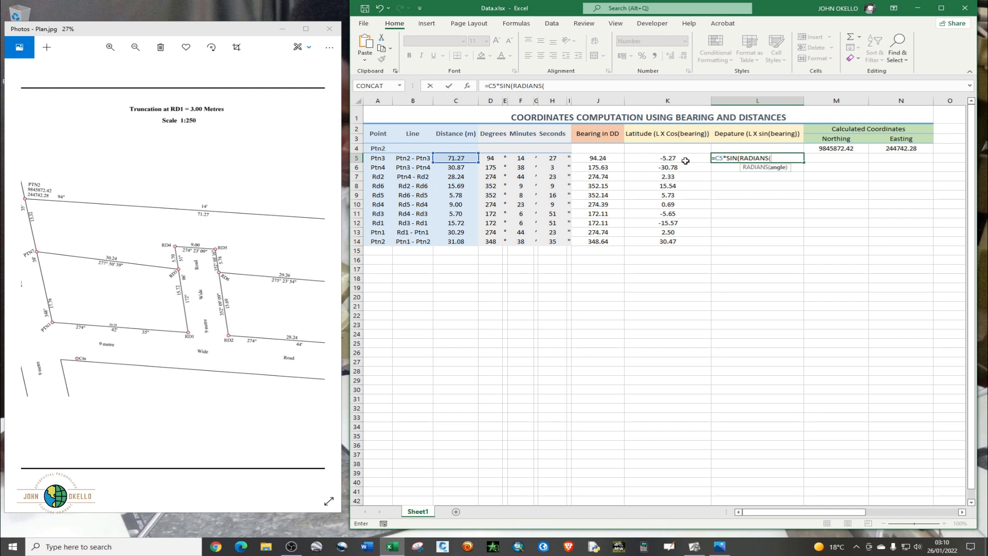
click(612, 159)
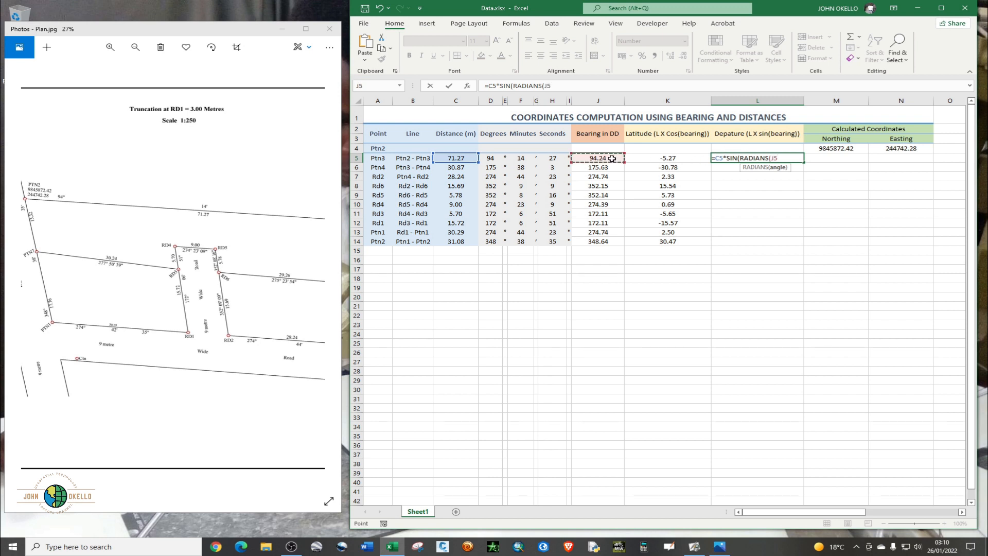
text()))
key(Return)
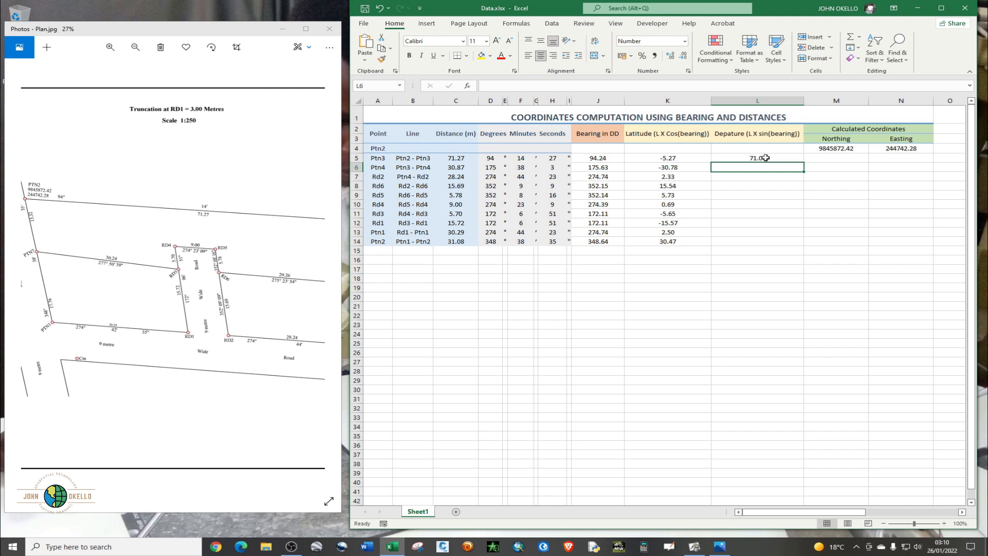
Fill the departure formula from L5 down to L14.
click(765, 158)
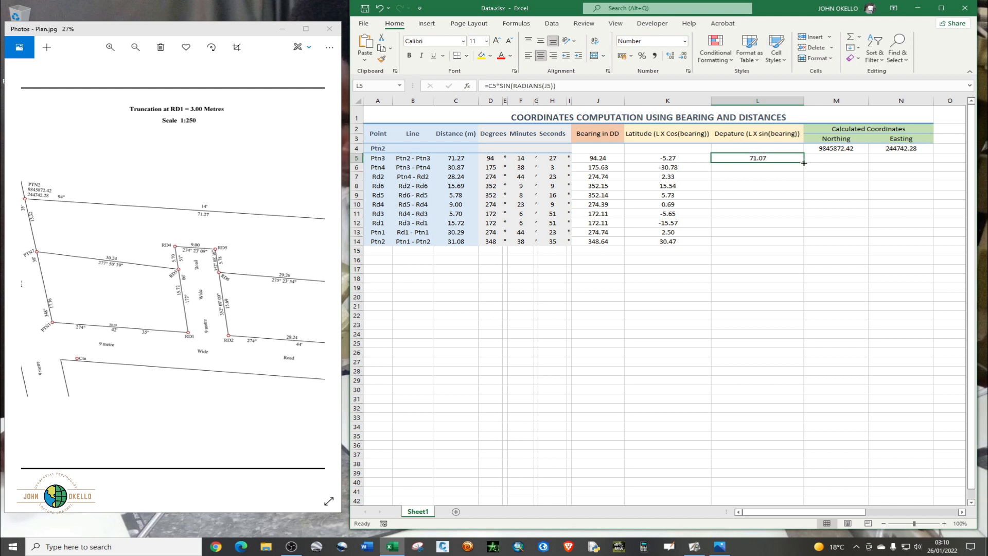
double_click(805, 163)
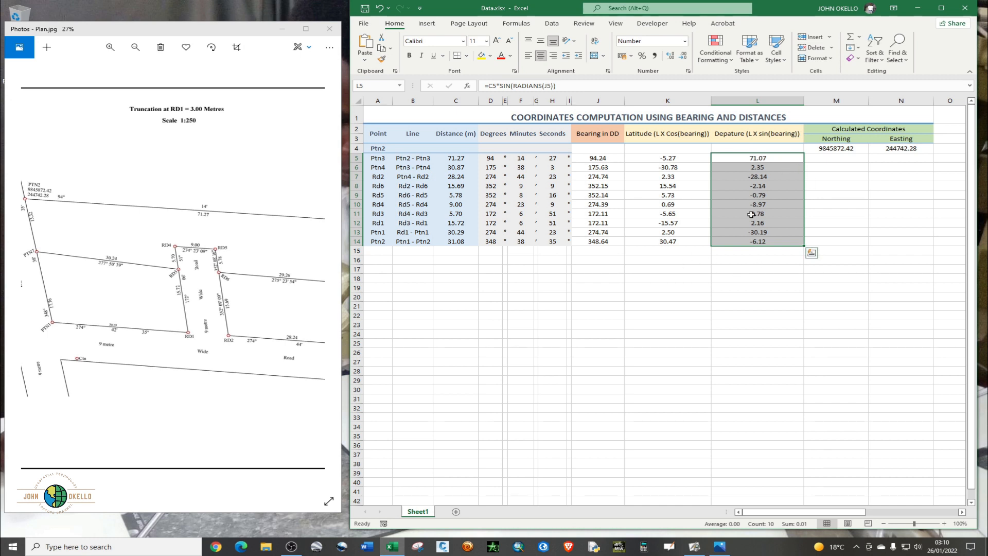
click(751, 259)
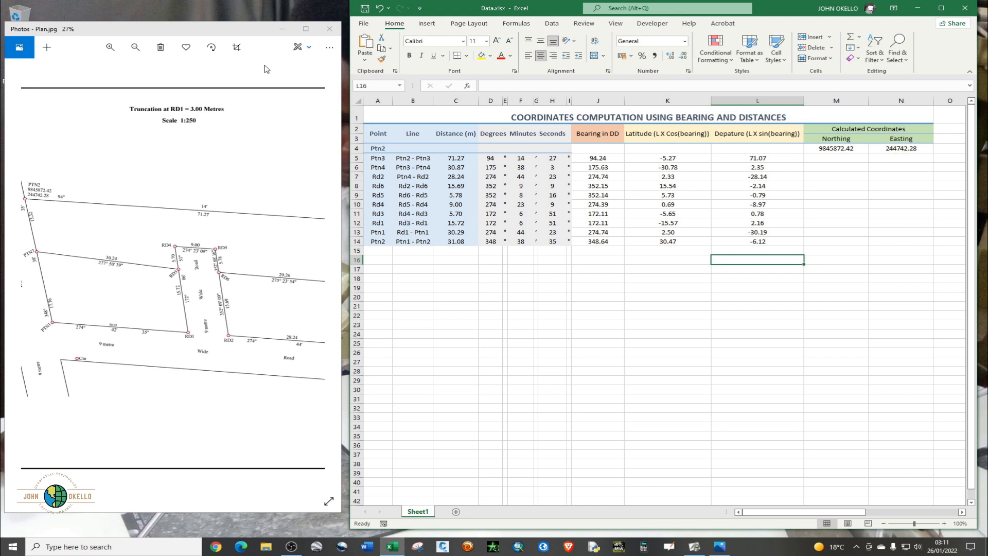
Check the Ptn2 to Ptn3 line on the enlarged plan, and switch back to Excel in a maximized window.
click(305, 29)
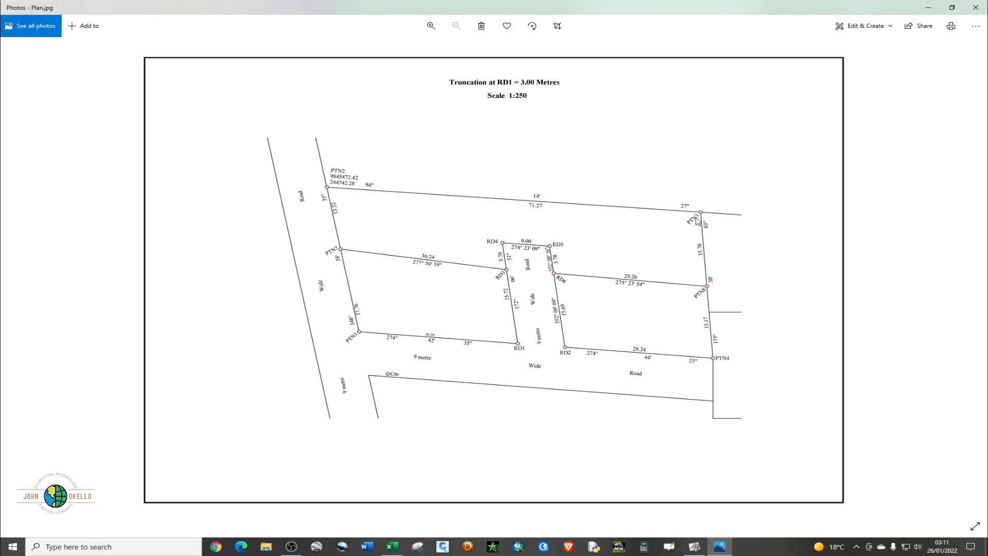
click(952, 8)
click(939, 9)
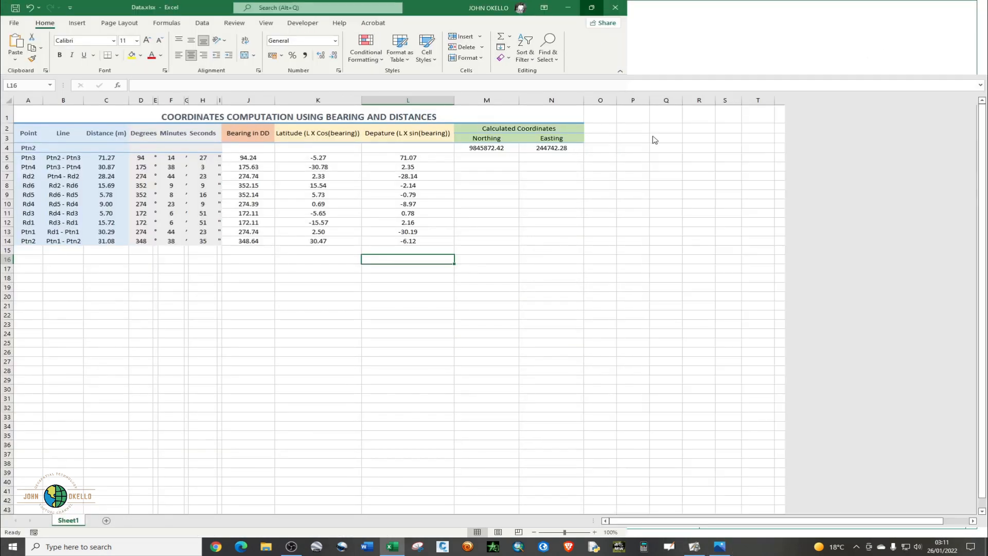
Enter the northing formula =M4+K5 in M5 for point Ptn3.
click(482, 159)
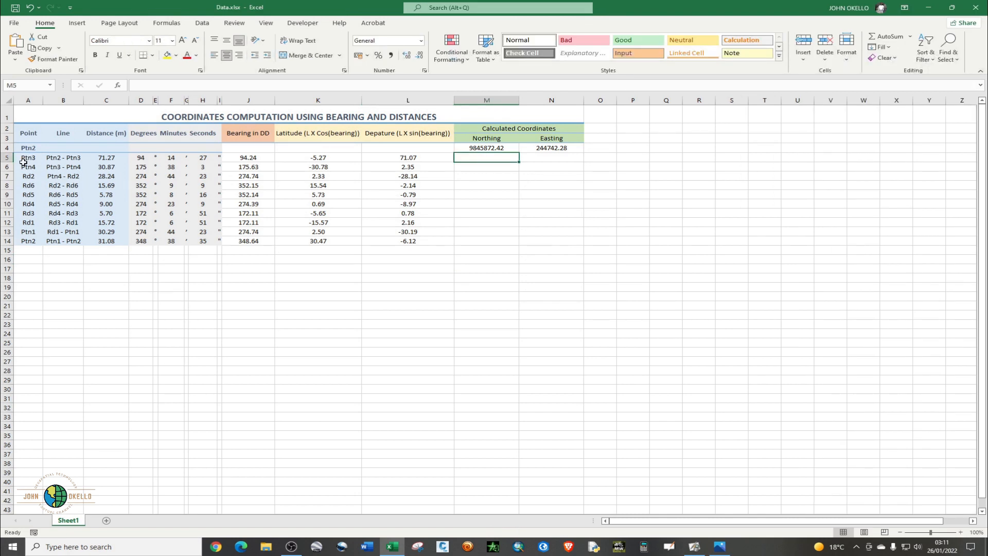
click(488, 148)
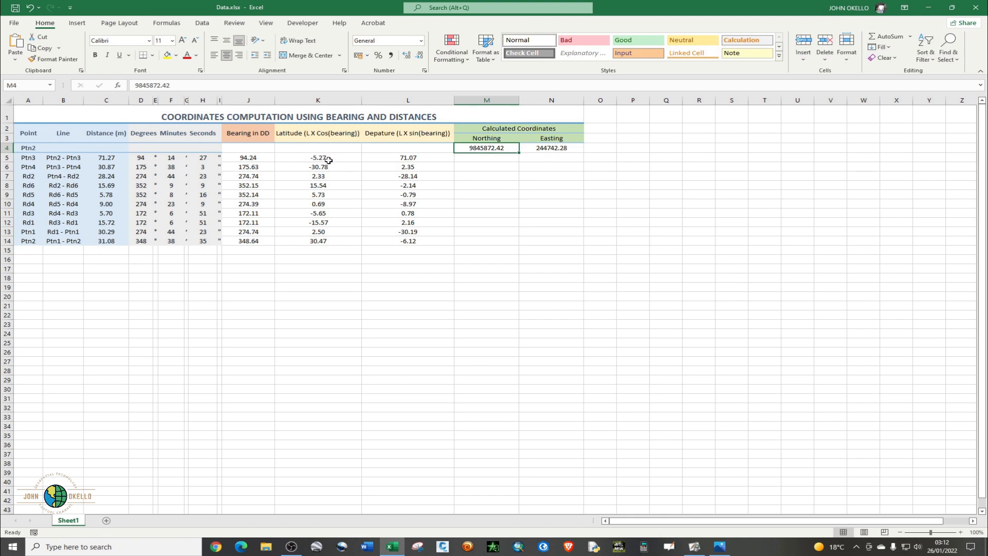
click(473, 160)
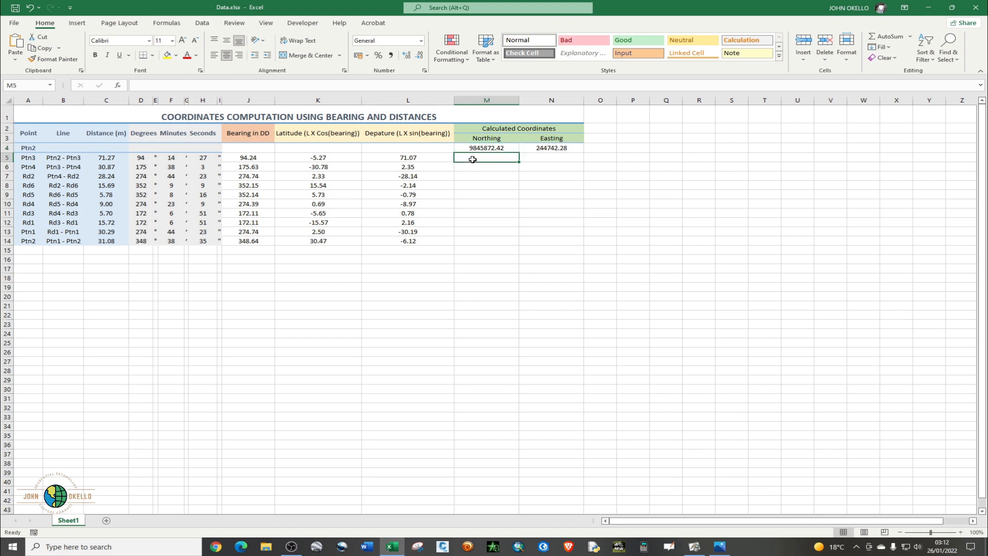
text(=)
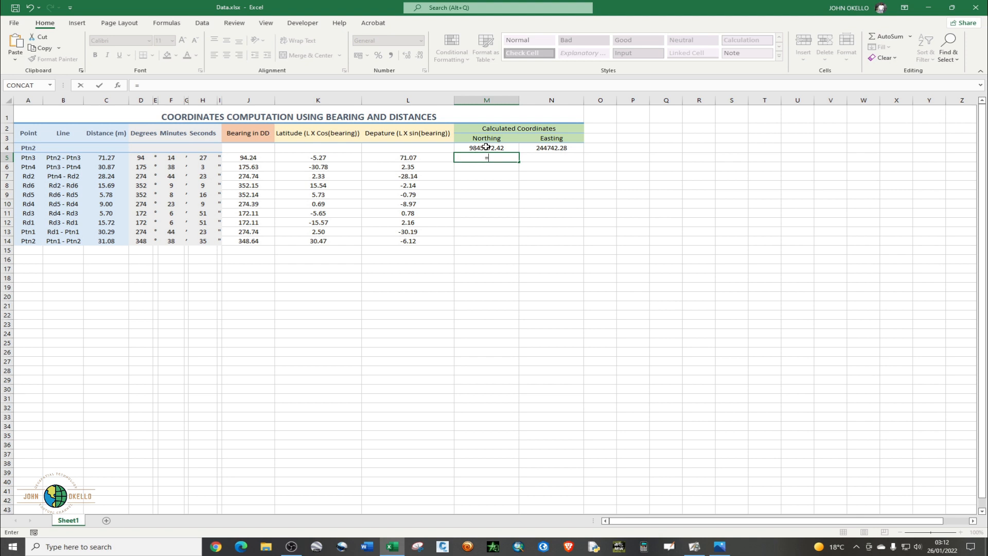
click(486, 147)
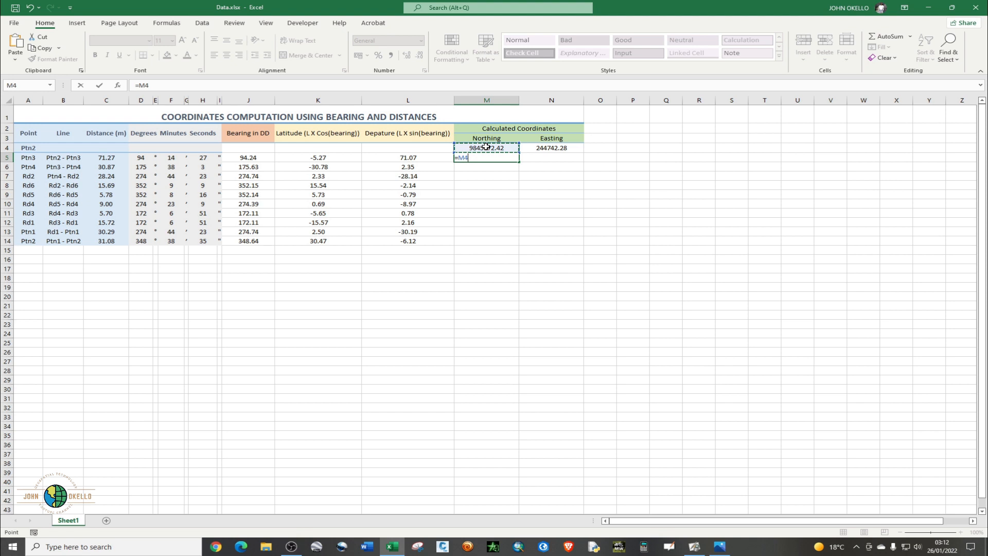
text(+)
click(340, 158)
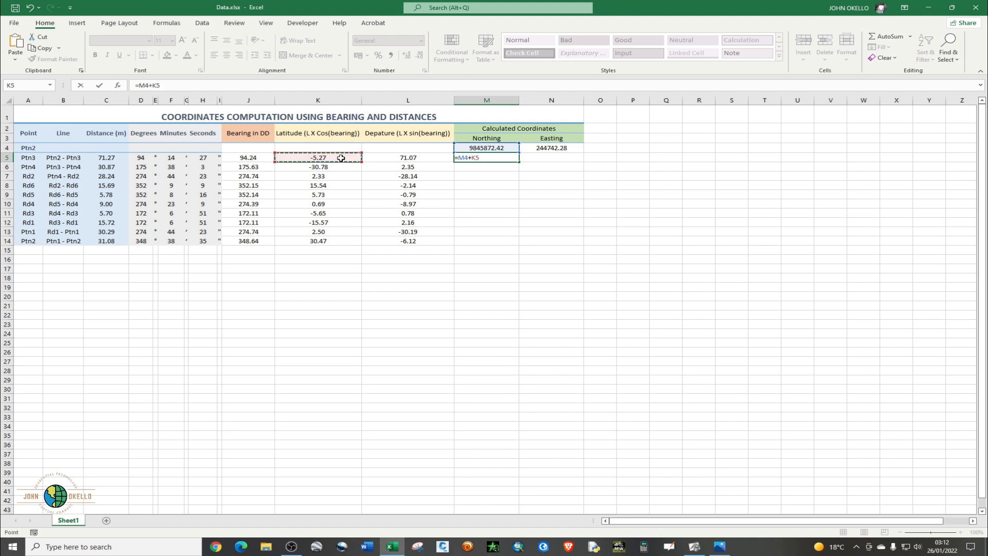
key(Return)
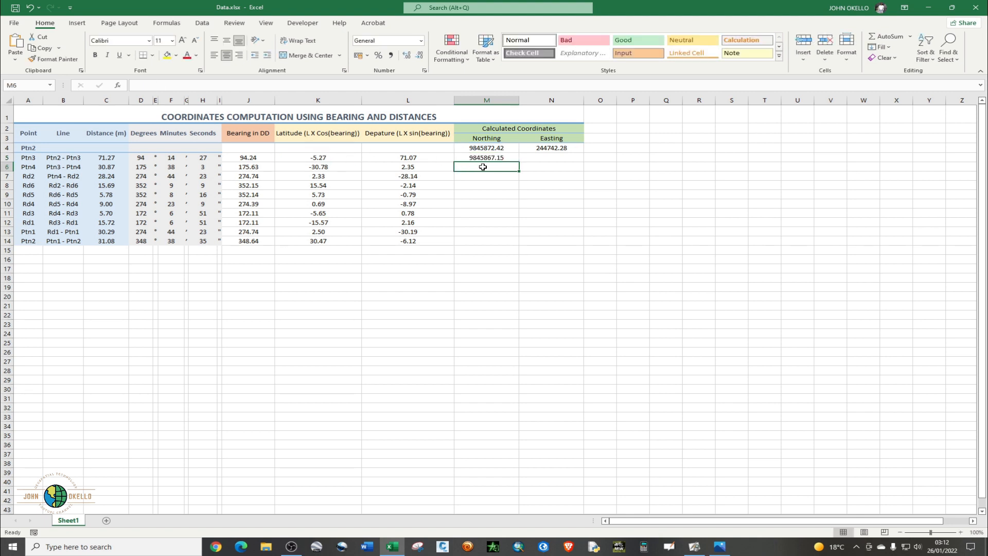
Fill the northing formula from M5 down to M14.
click(543, 159)
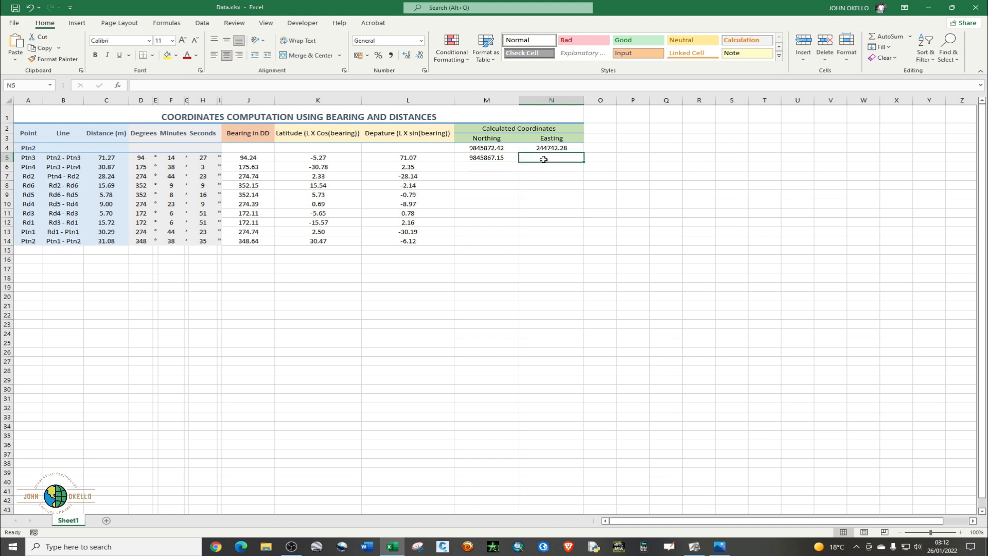
click(494, 157)
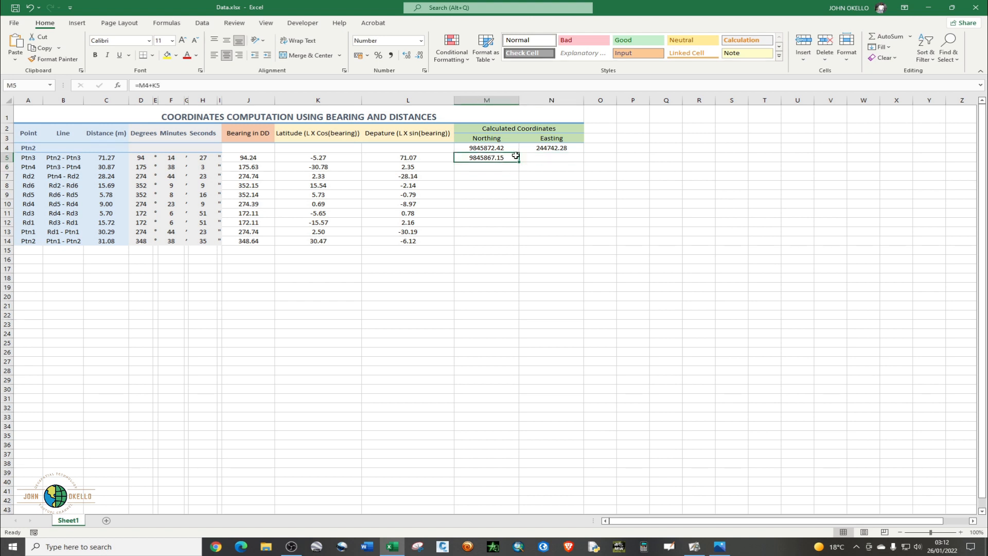
double_click(518, 162)
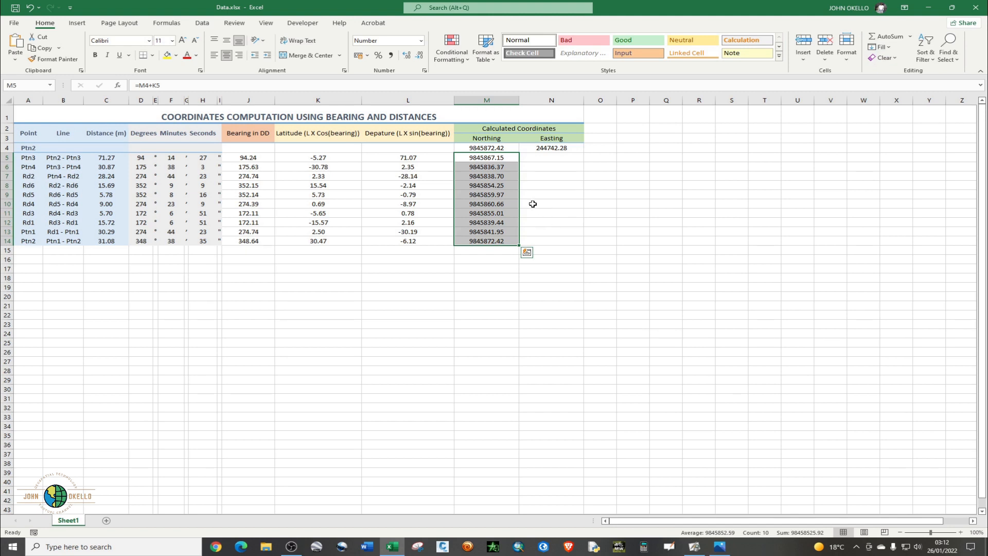
click(482, 186)
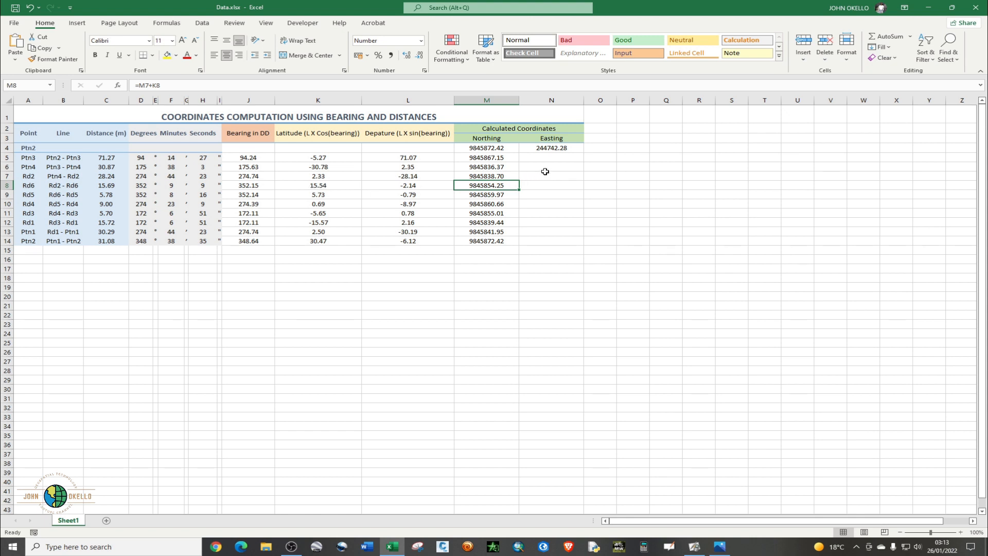
Enter the easting formula =N4+L5 in N5 for point Ptn3.
click(544, 157)
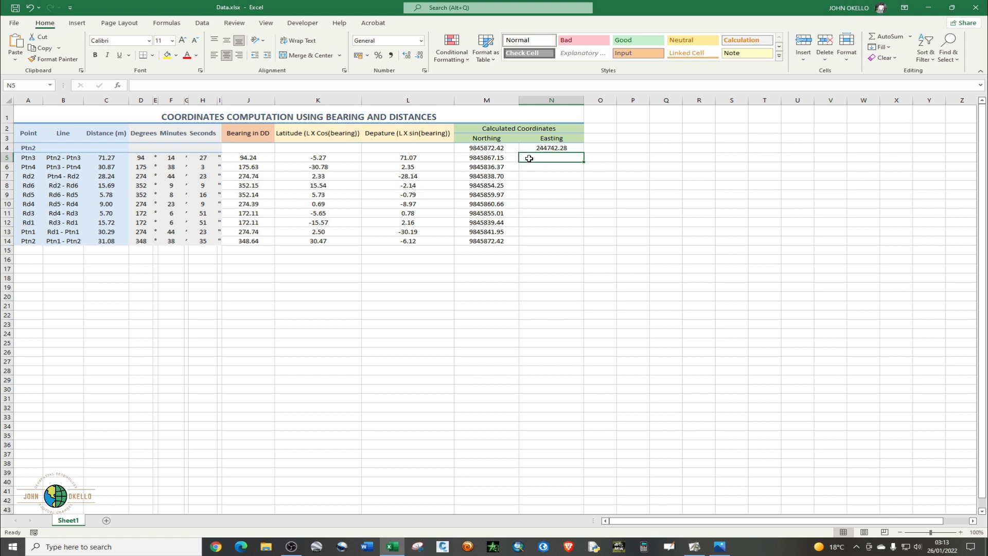
text(=)
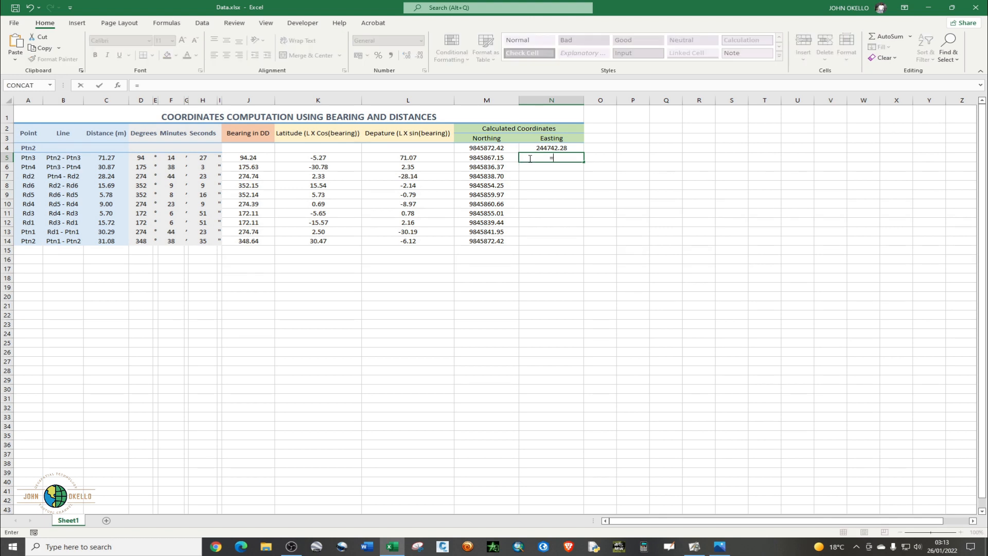
click(554, 148)
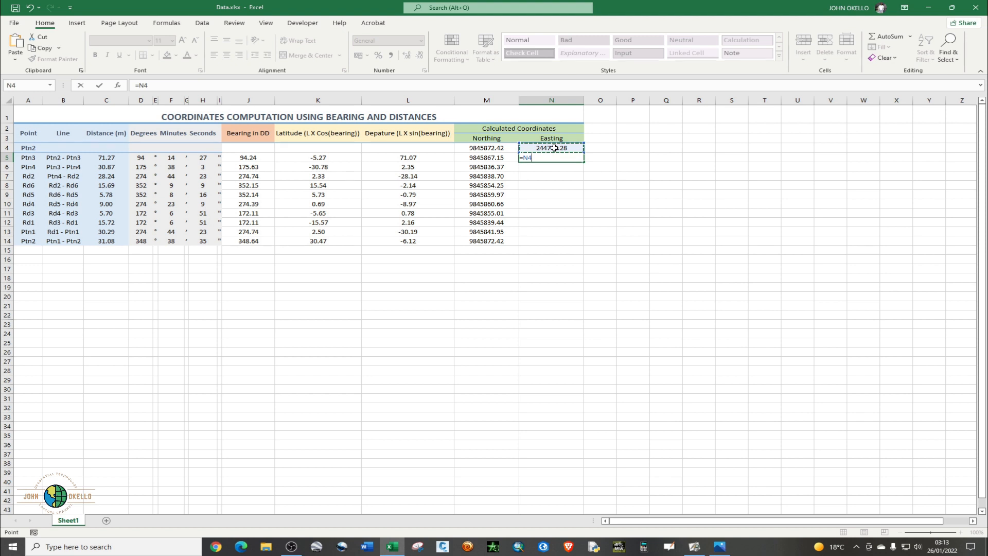
text(+)
click(423, 159)
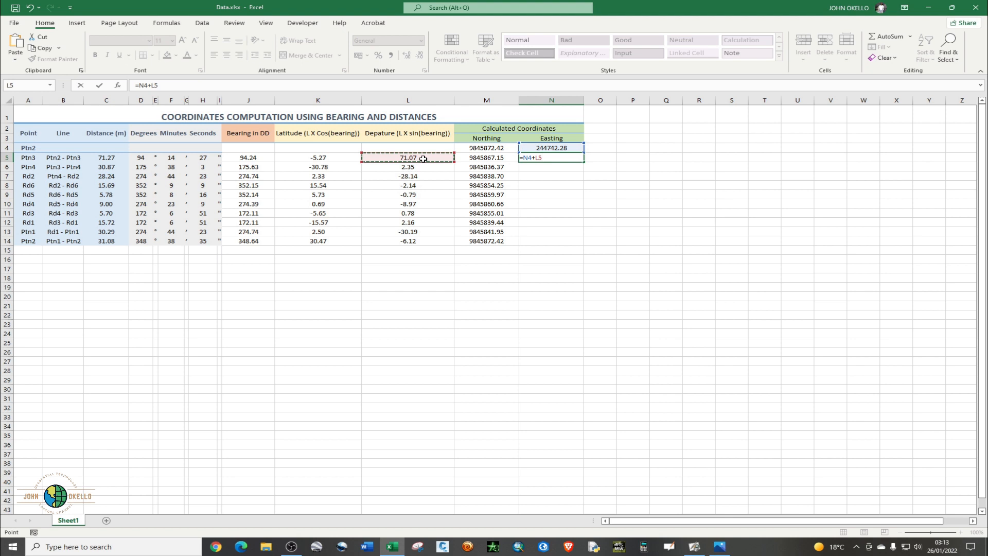
key(Return)
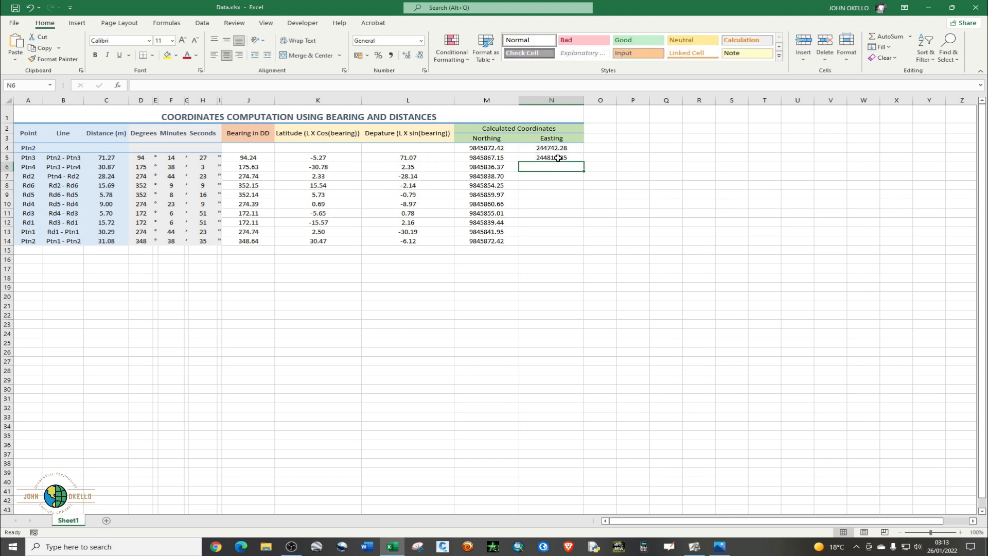
Fill the easting formula from N5 down to N14.
click(573, 158)
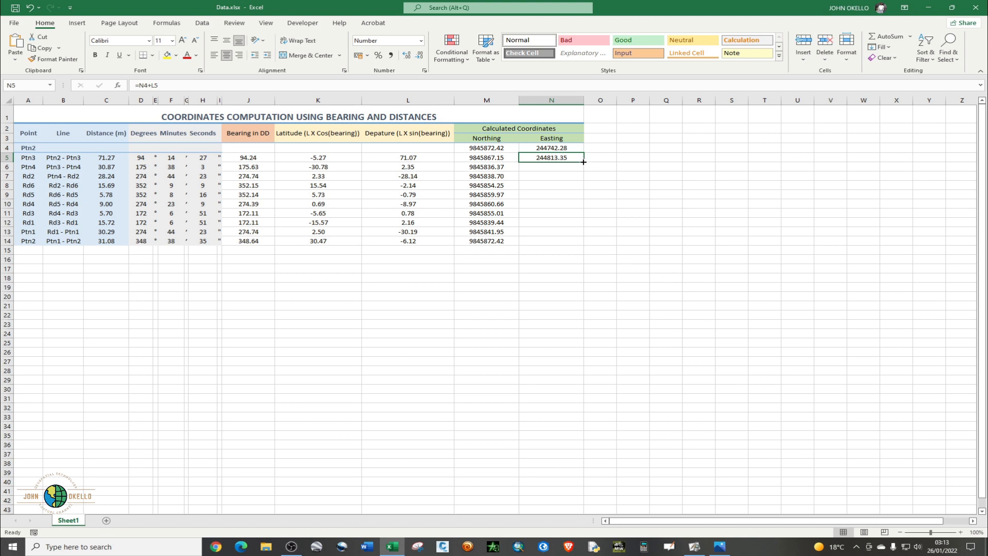
drag(583, 162, 585, 242)
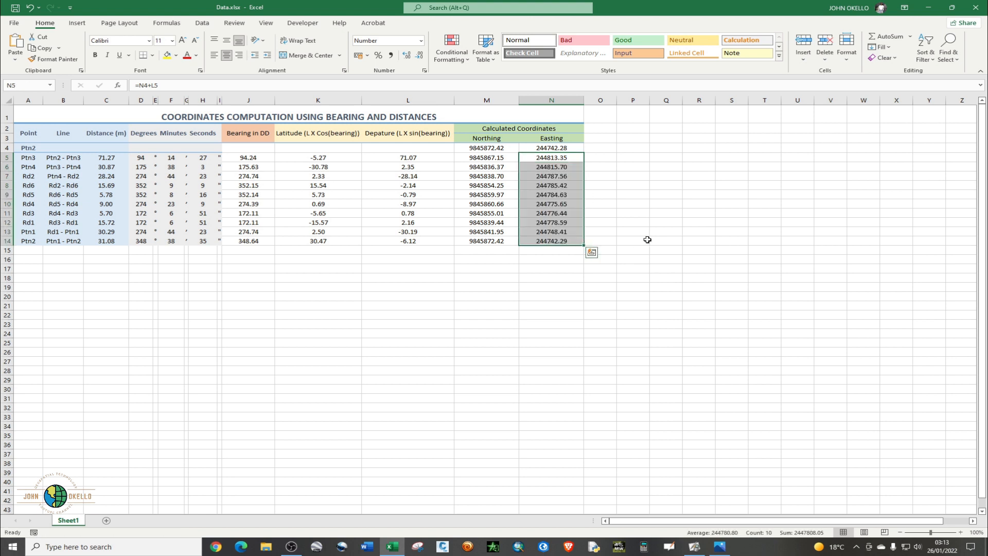
click(668, 240)
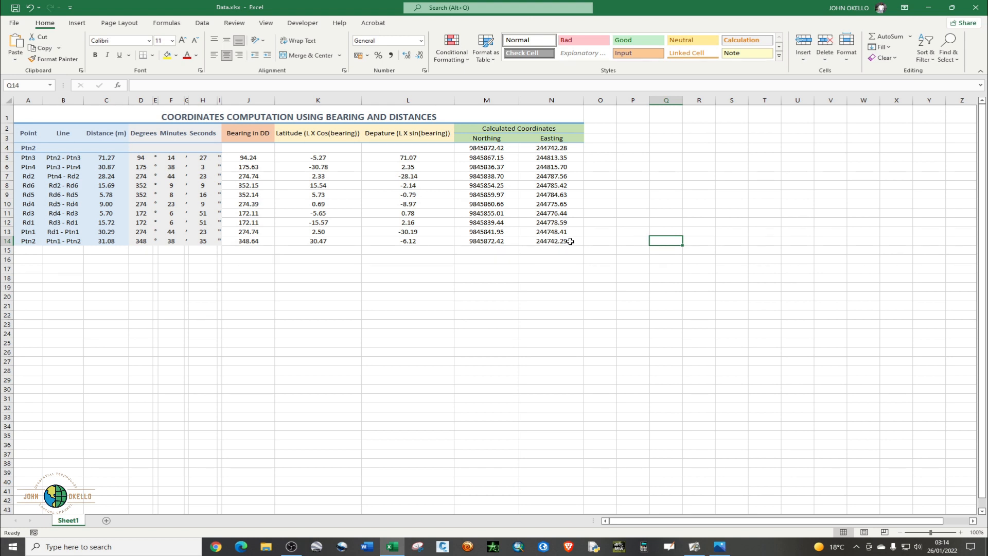
Examine the coordinates of the starting point PTN2 on the enlarged plan, and return to the maximized worksheet.
click(952, 7)
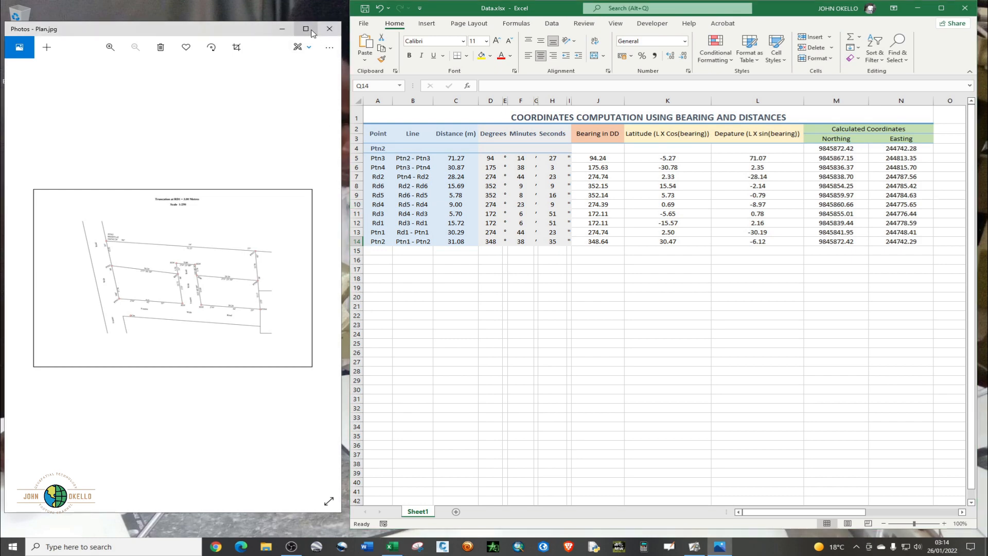
click(305, 28)
scroll(315, 181, up, 1)
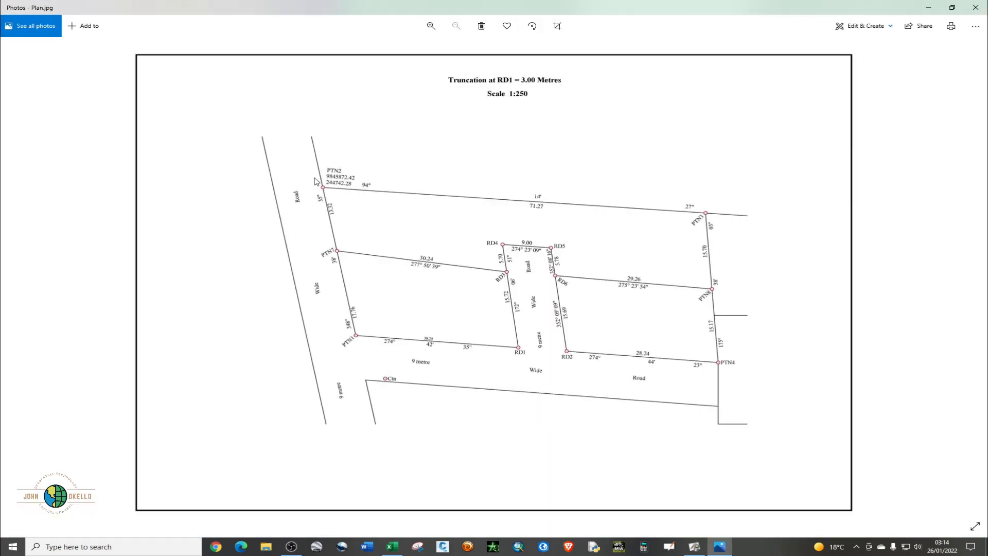
scroll(315, 181, up, 2)
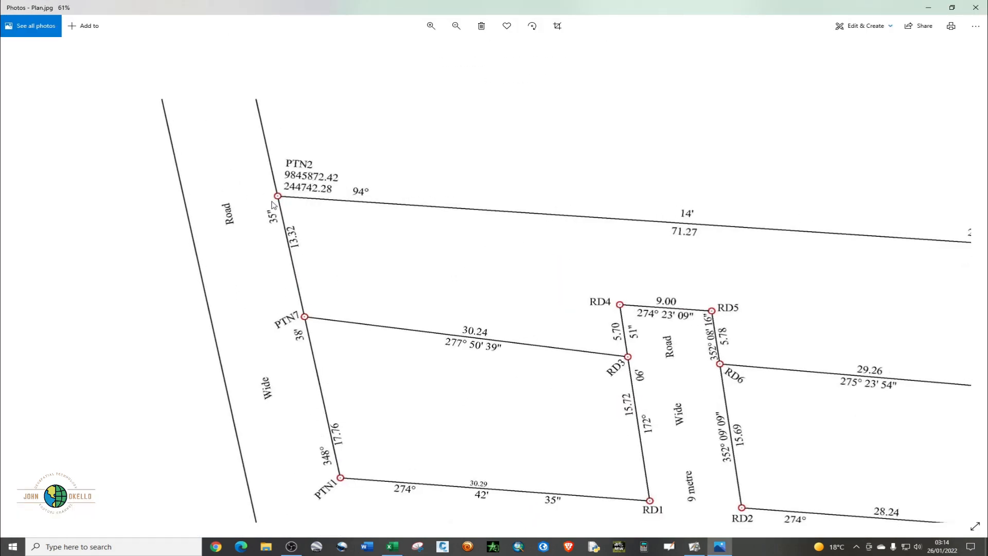
scroll(272, 203, down, 2)
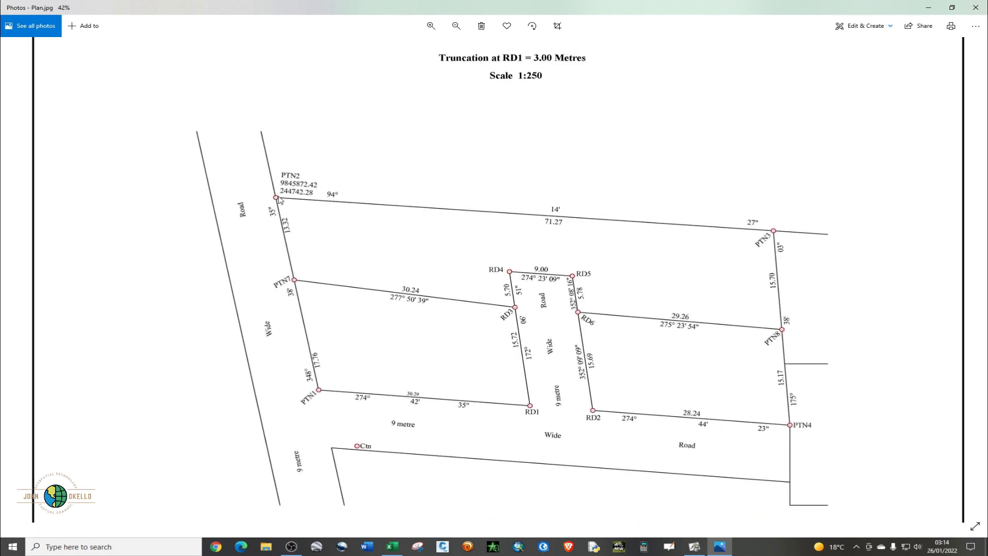
scroll(272, 201, up, 1)
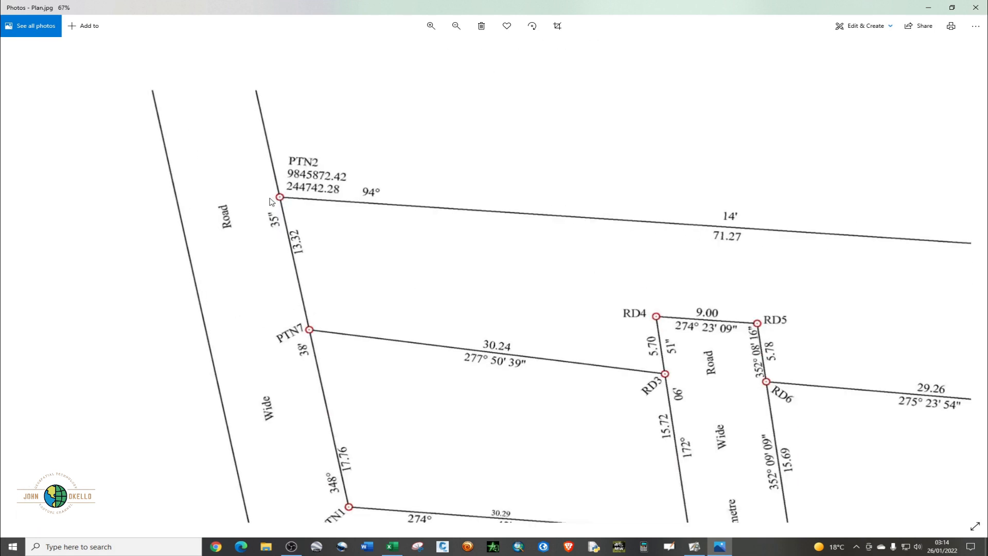
scroll(271, 202, down, 1)
scroll(273, 202, down, 1)
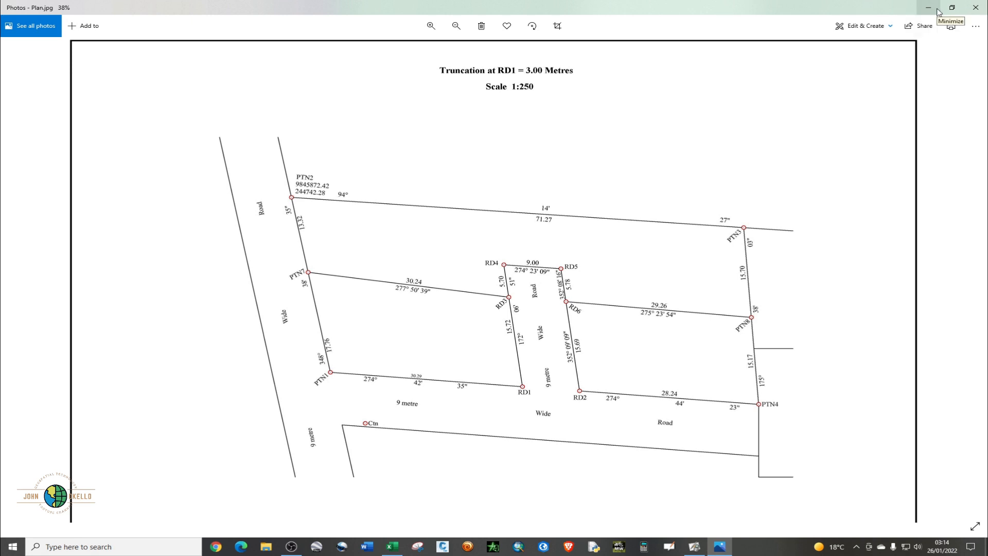
click(952, 8)
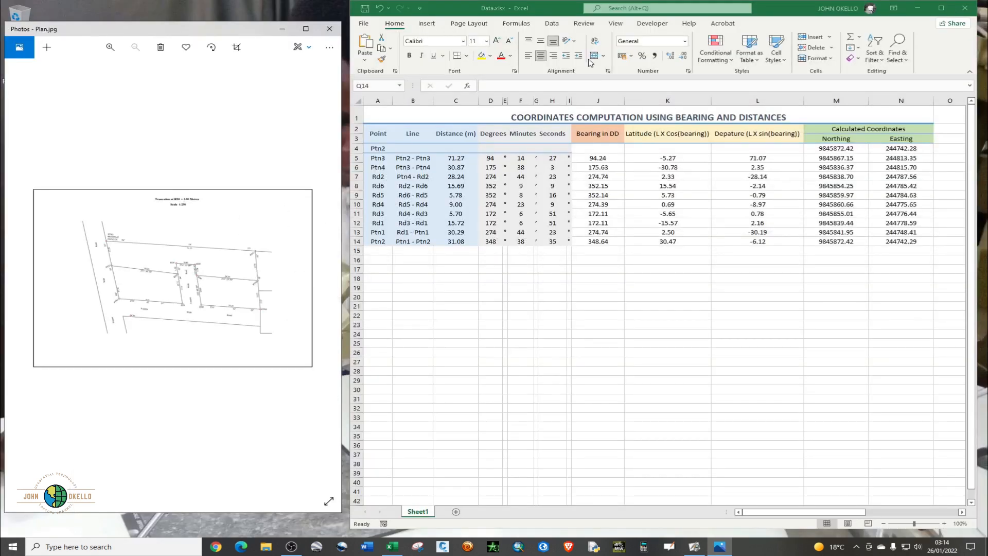
click(939, 8)
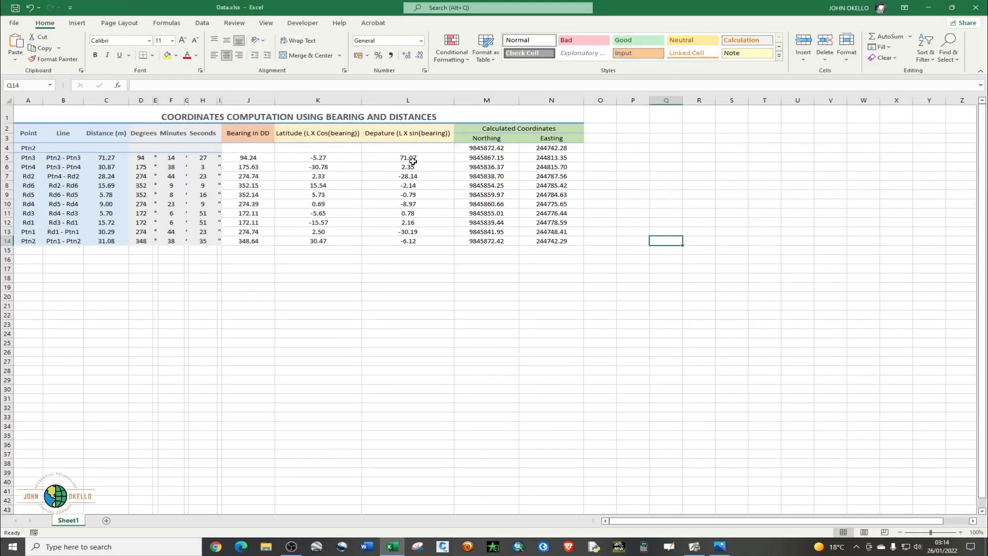
Compare the starting Ptn2 coordinates in M4:N4 with the computed closing Ptn2 coordinates in M14:N14.
click(471, 148)
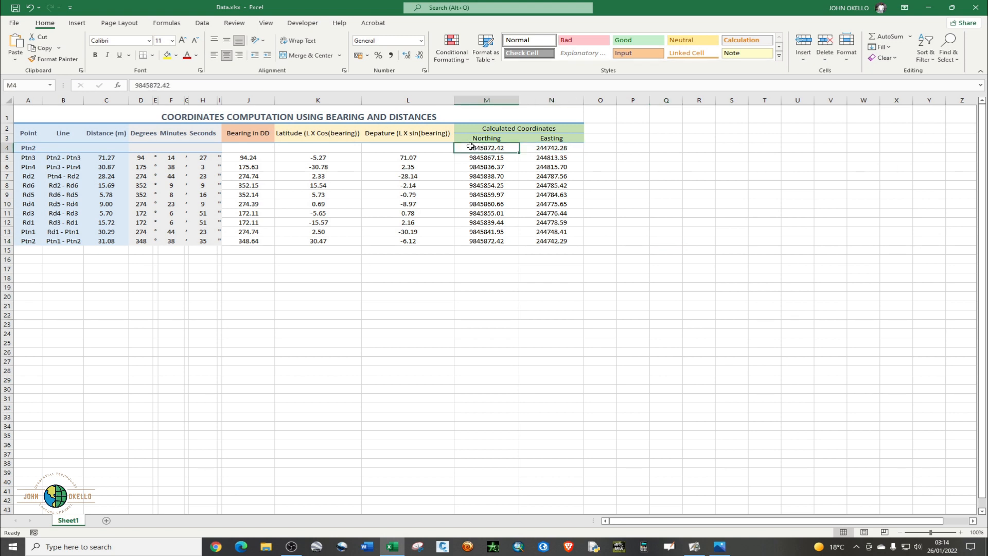
drag(471, 147, 524, 146)
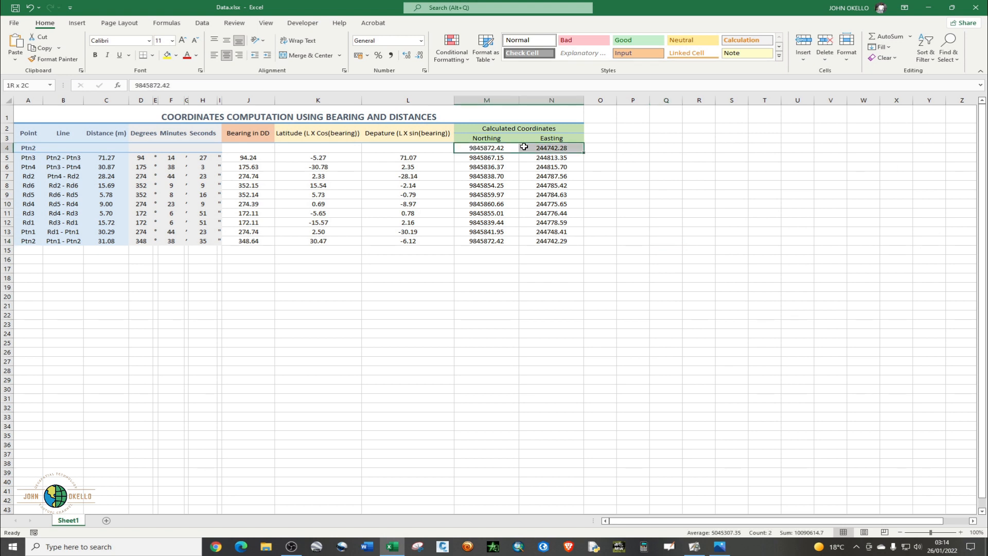
click(474, 242)
drag(488, 239, 530, 241)
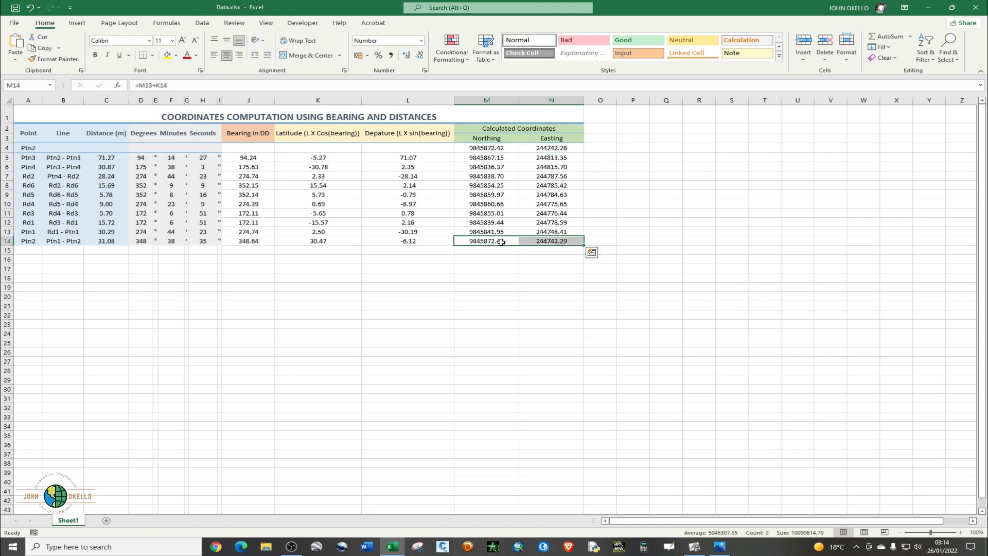
click(510, 257)
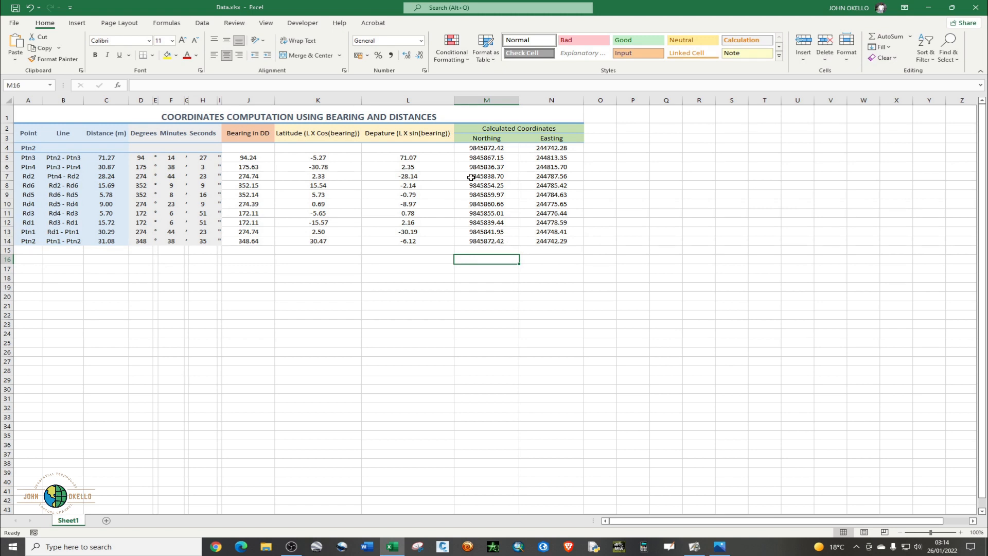
click(484, 148)
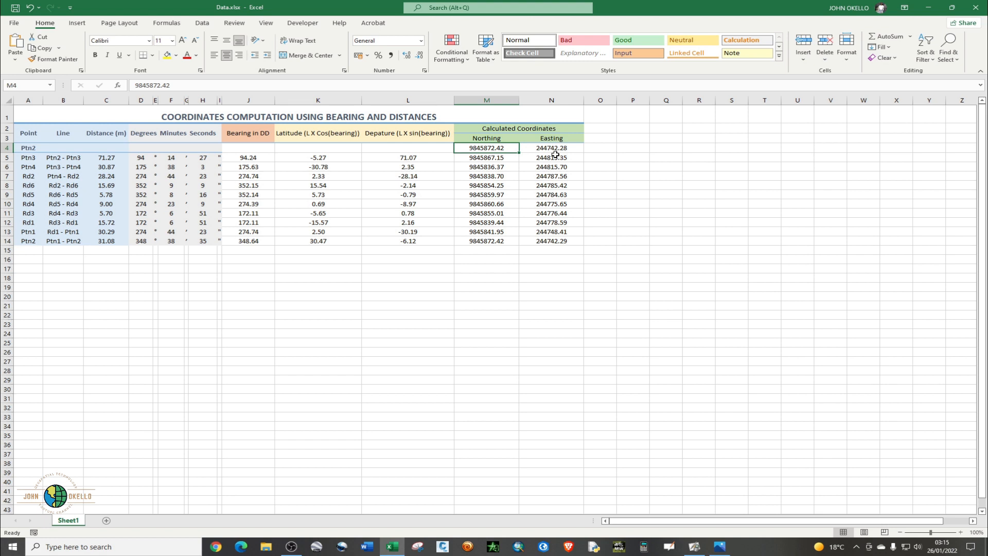
click(611, 197)
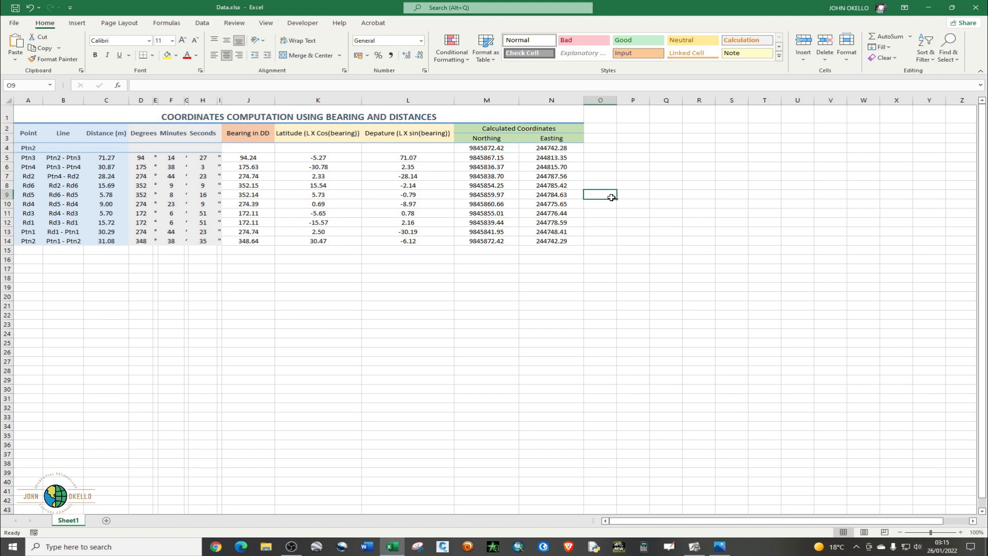
Enter 0.03 in the empty cell P4 beside the coordinates table, and clear that cell again.
click(495, 243)
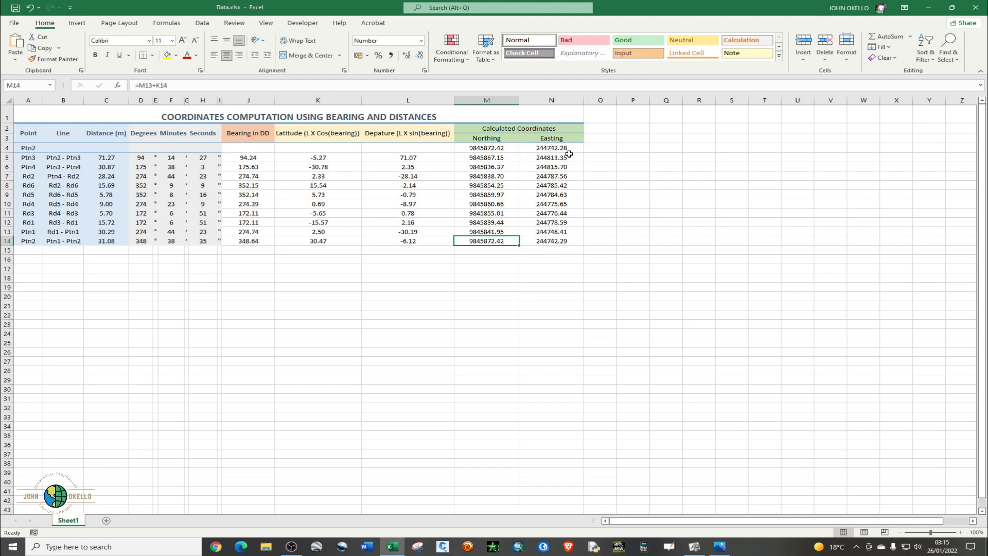
click(634, 149)
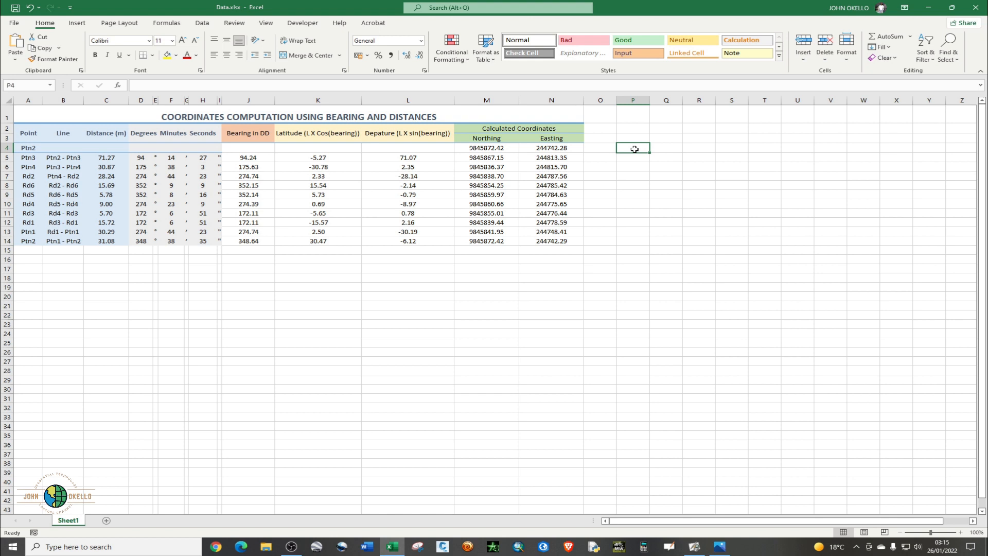
text(0.03)
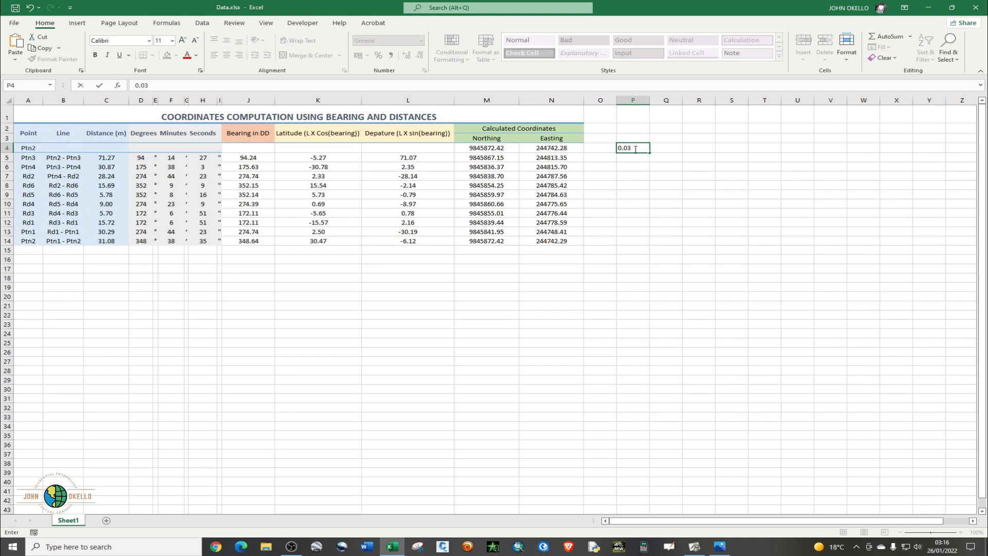
click(632, 177)
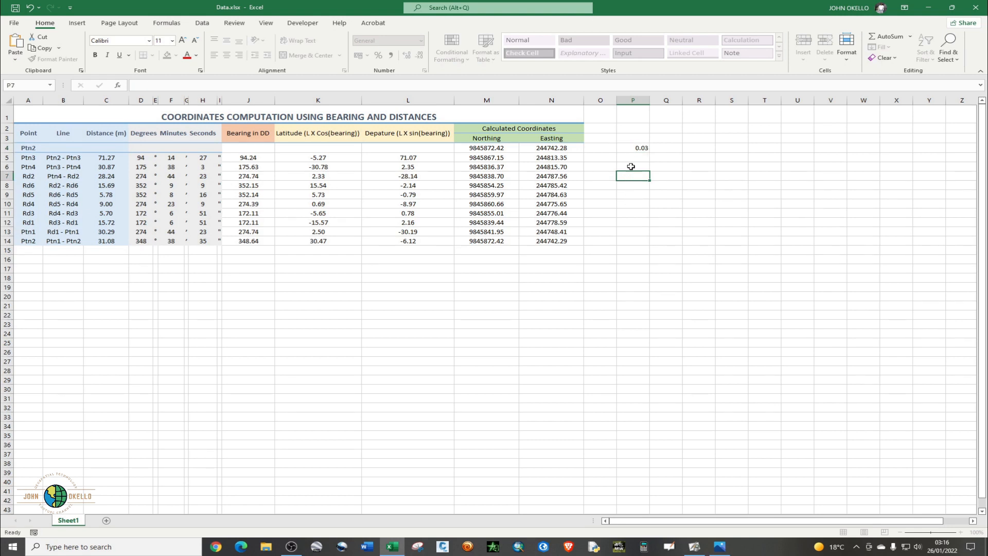
click(631, 150)
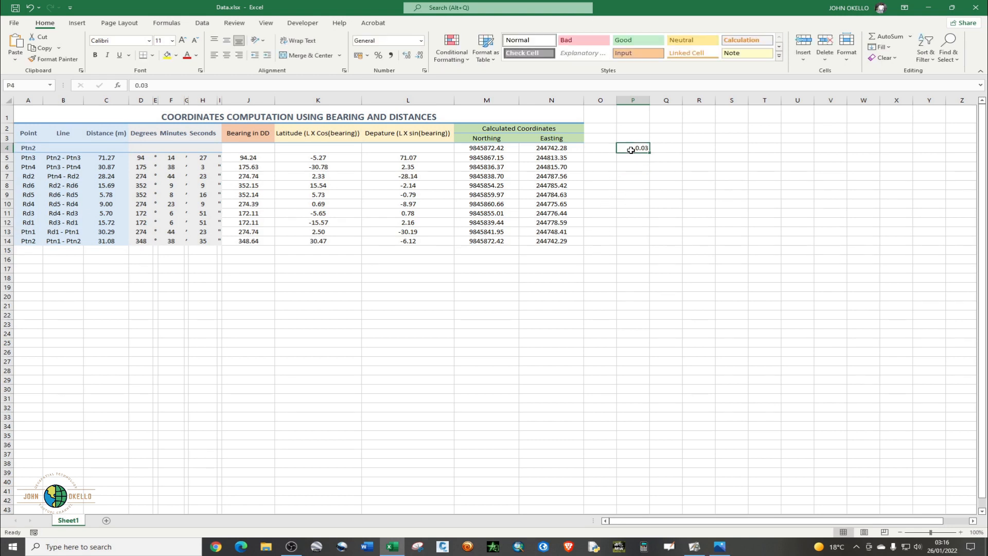
key(Delete)
Enter the northing closure check =M4-M14 in M15, subtracting the computed closing Ptn2 northing from the starting one.
click(484, 260)
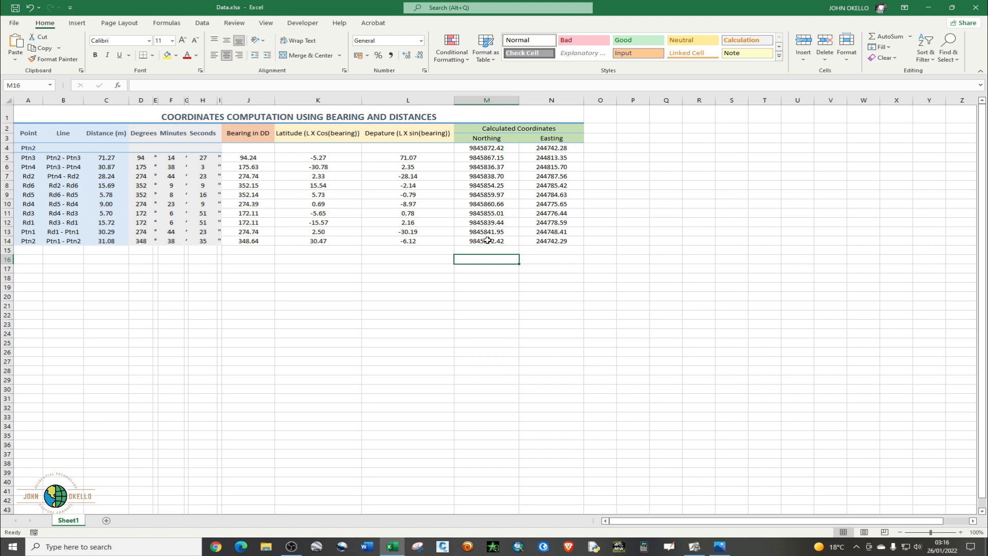
click(486, 251)
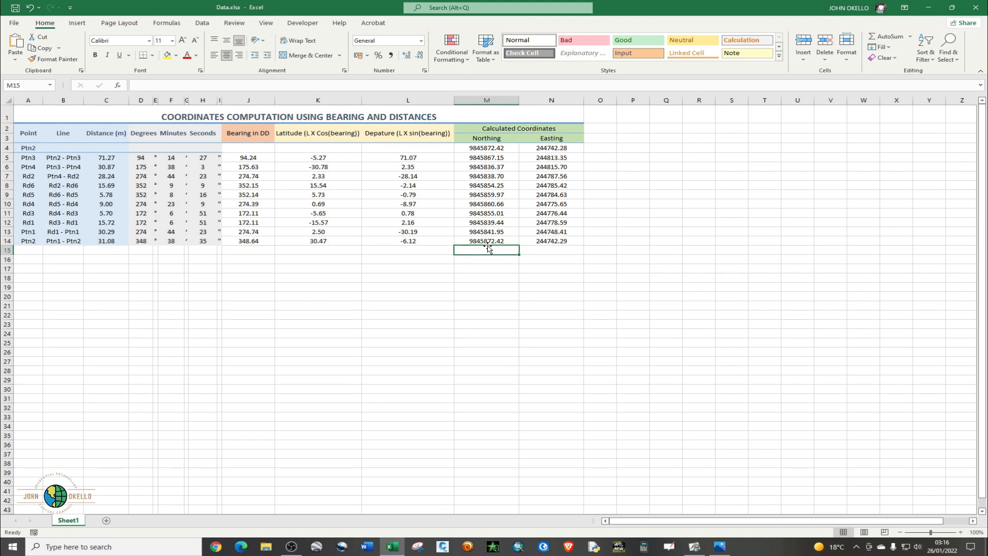
click(486, 241)
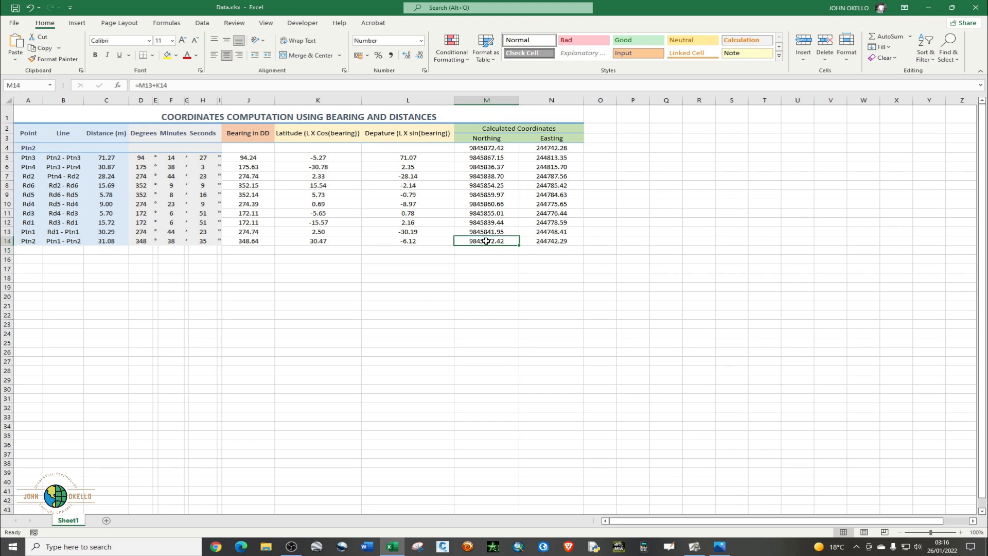
click(492, 149)
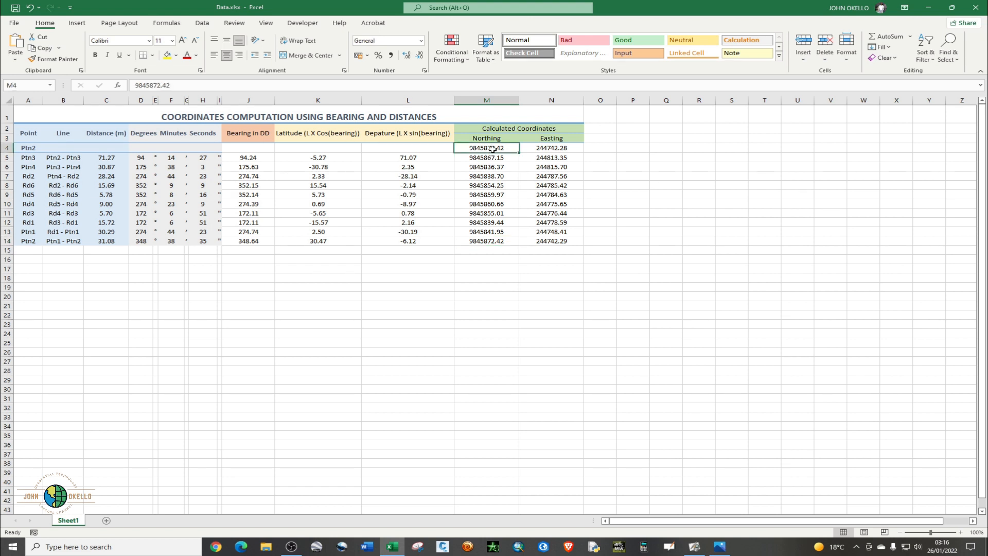
click(479, 252)
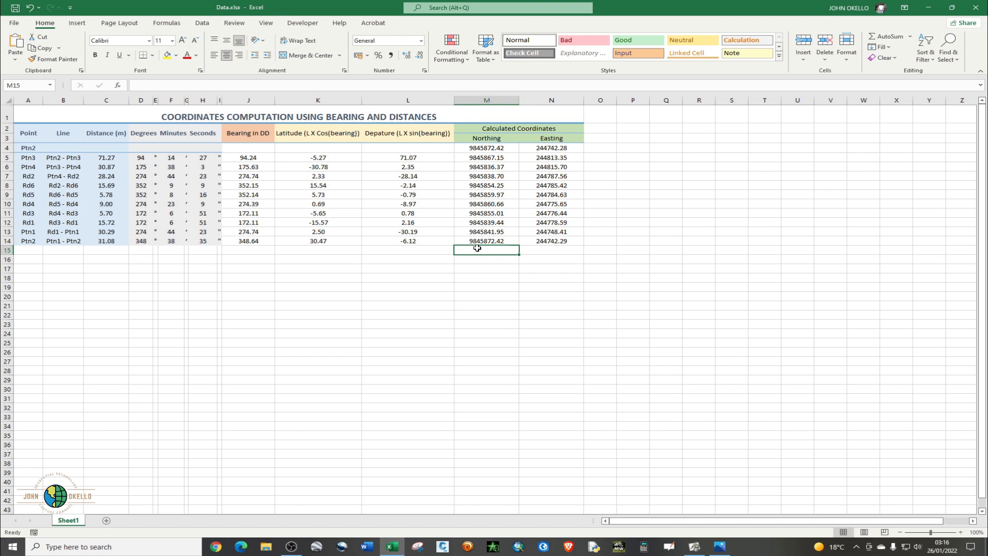
text(=)
click(502, 149)
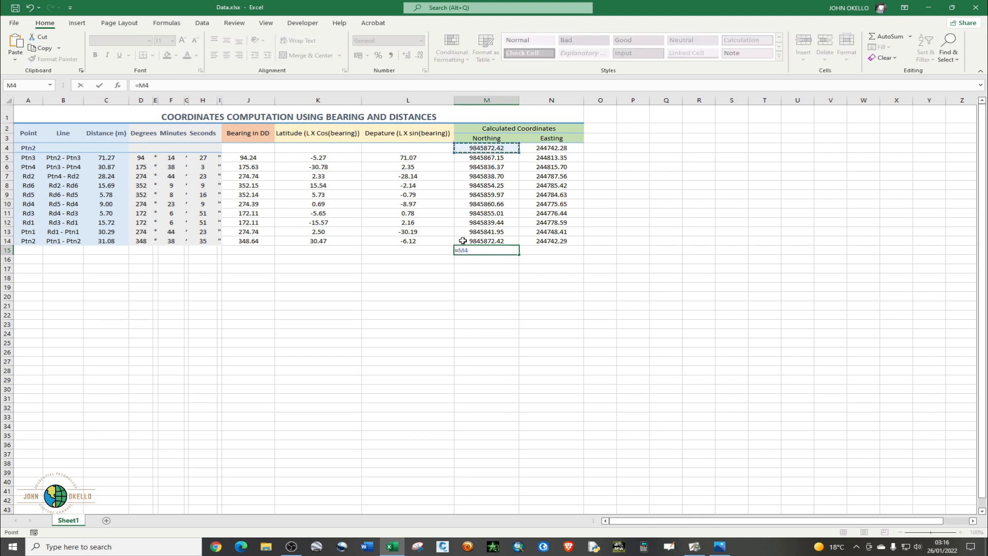
text(-)
click(494, 241)
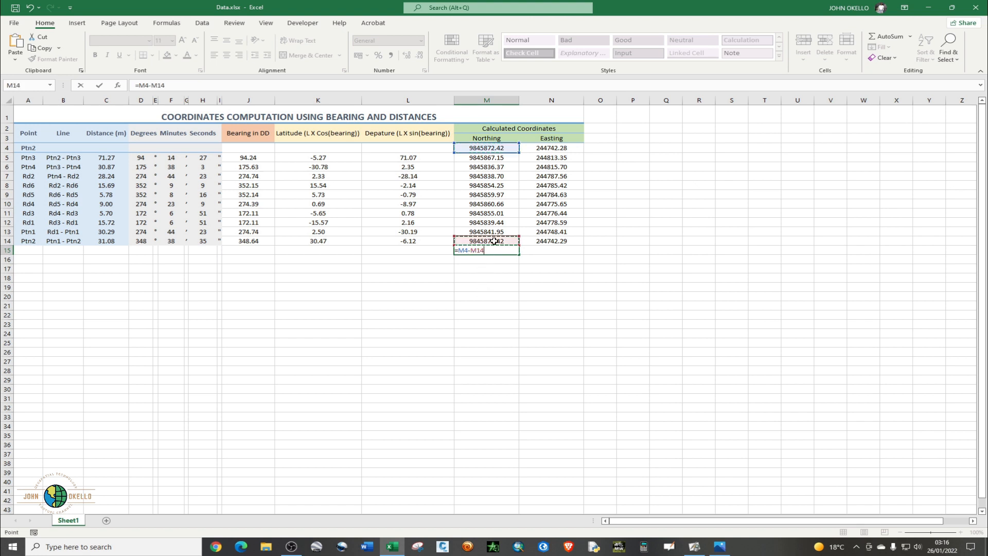
key(Return)
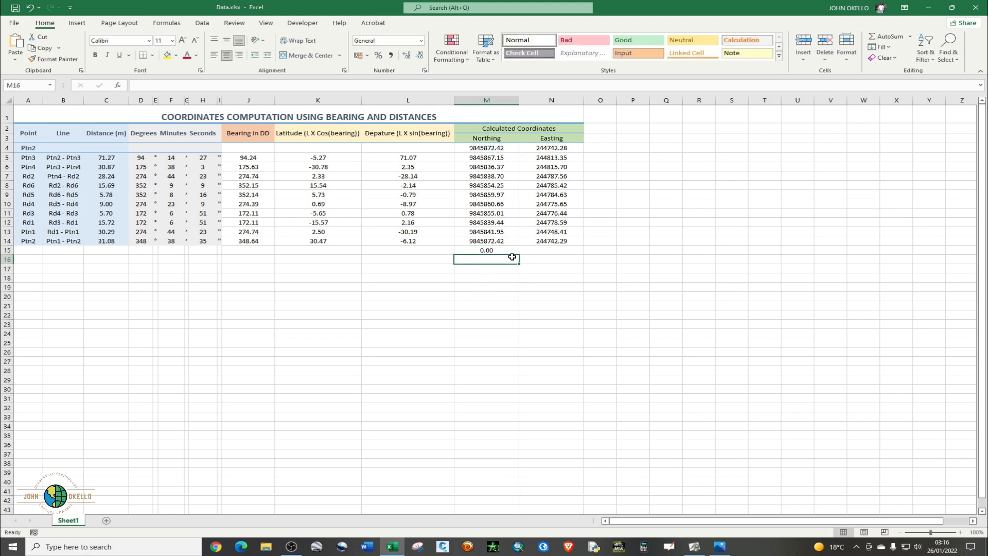
Enter the easting closure check =N4-N14 in N15, subtracting the computed closing Ptn2 easting from the starting one.
click(559, 250)
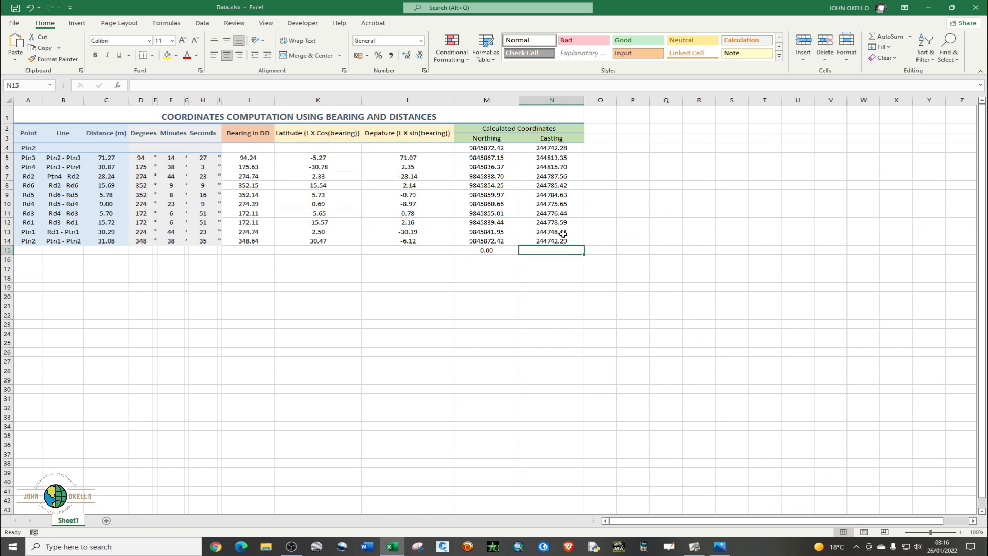
text(=)
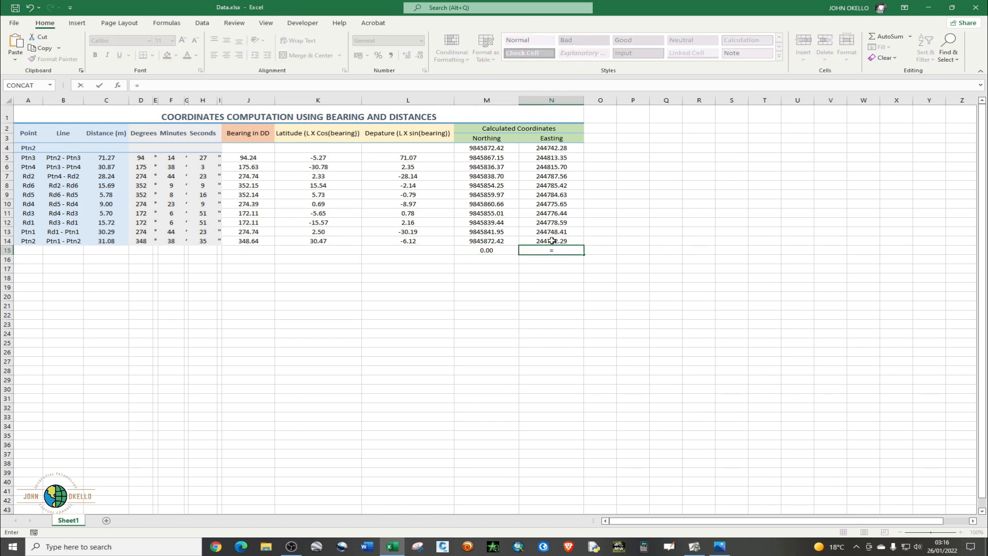
click(552, 240)
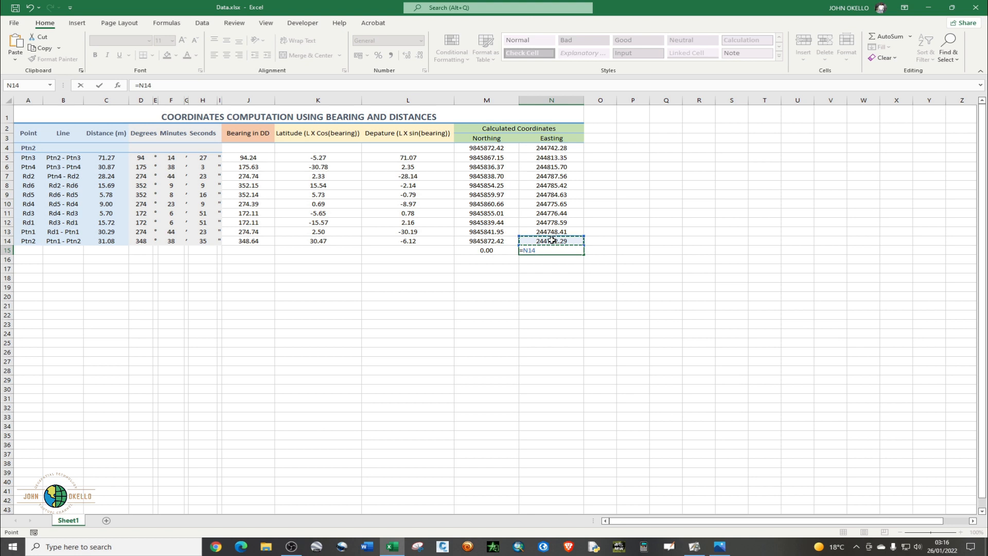
key(BackSpace)
key(BackSpace)
key(BackSpace)
click(558, 147)
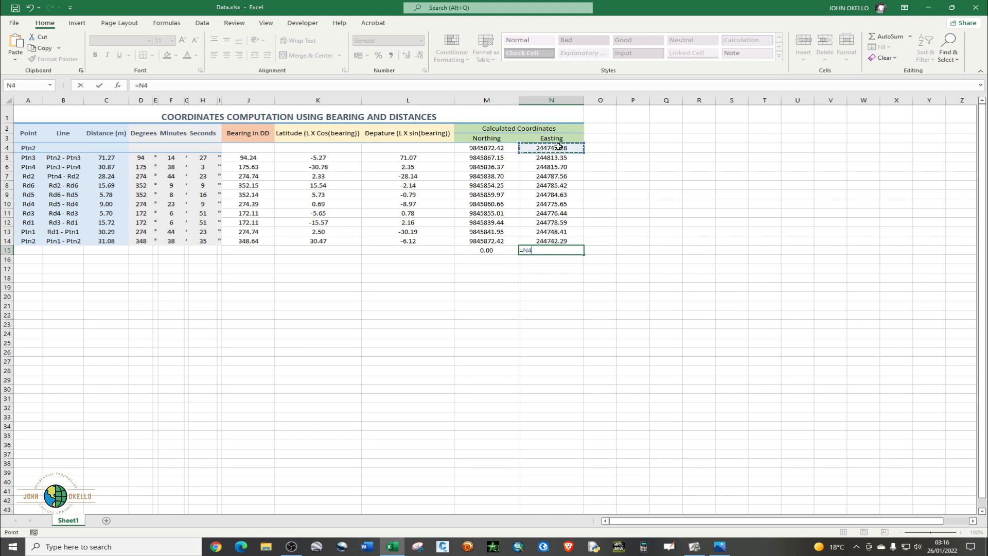
text(-)
click(557, 241)
key(Return)
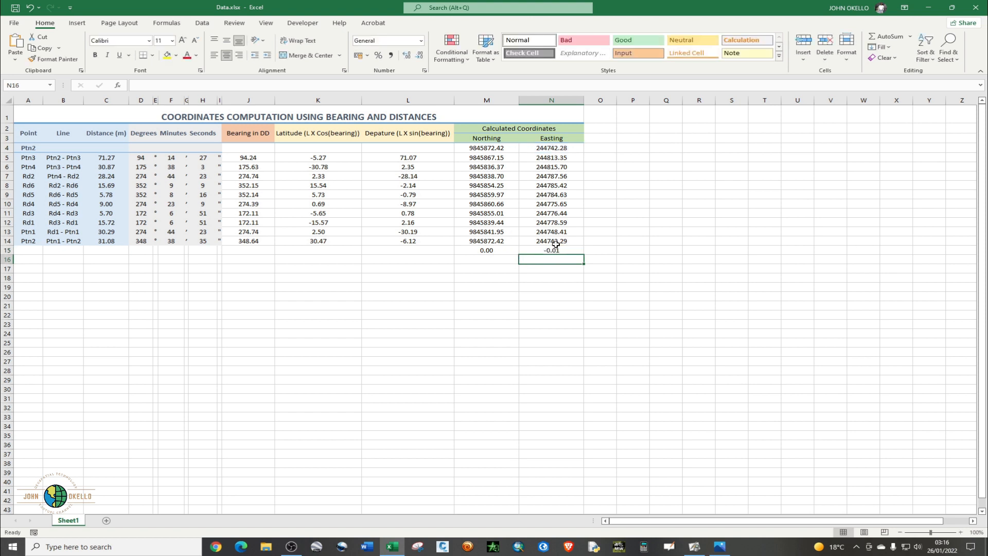